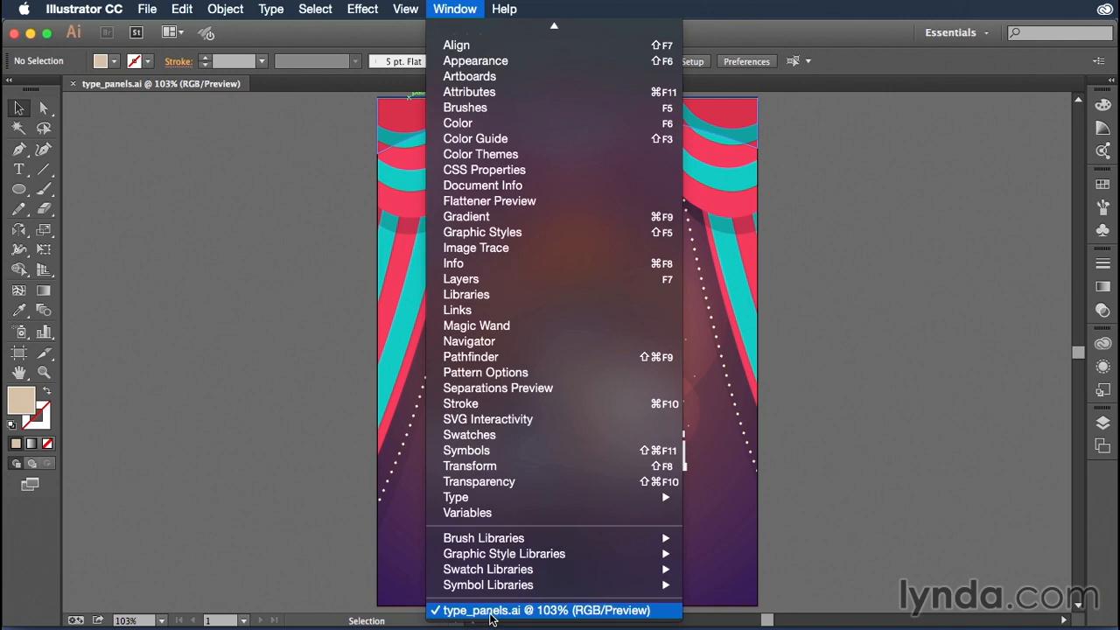
# Show the Character and Character Styles panels, placing them beside the artwork with the styles group attached beneath the Character group
pyautogui.moveTo(488, 499)
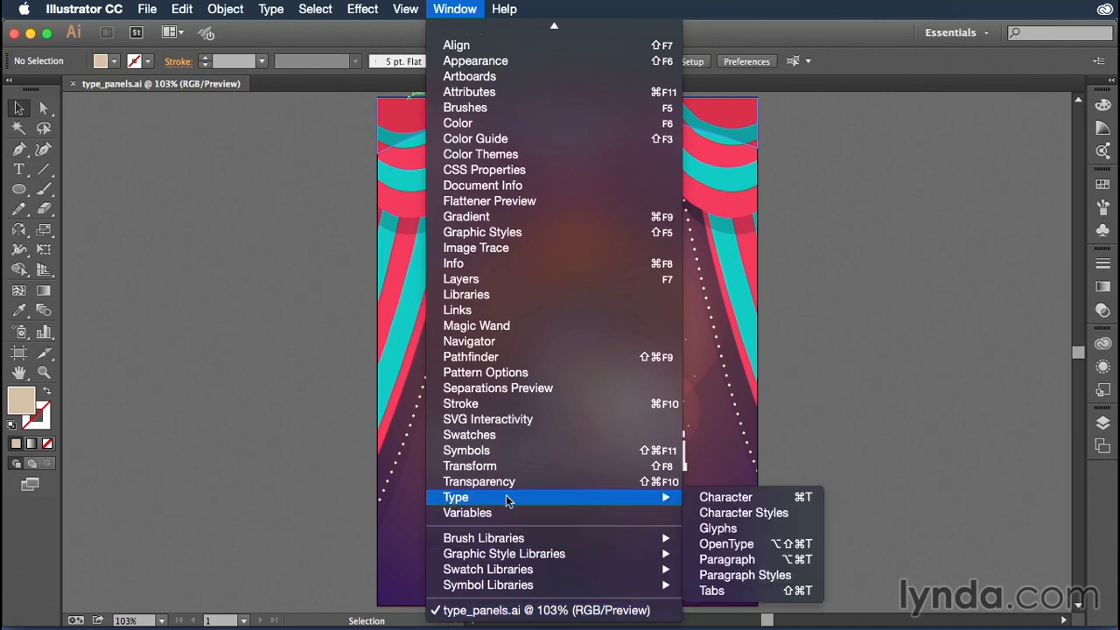
pyautogui.click(727, 500)
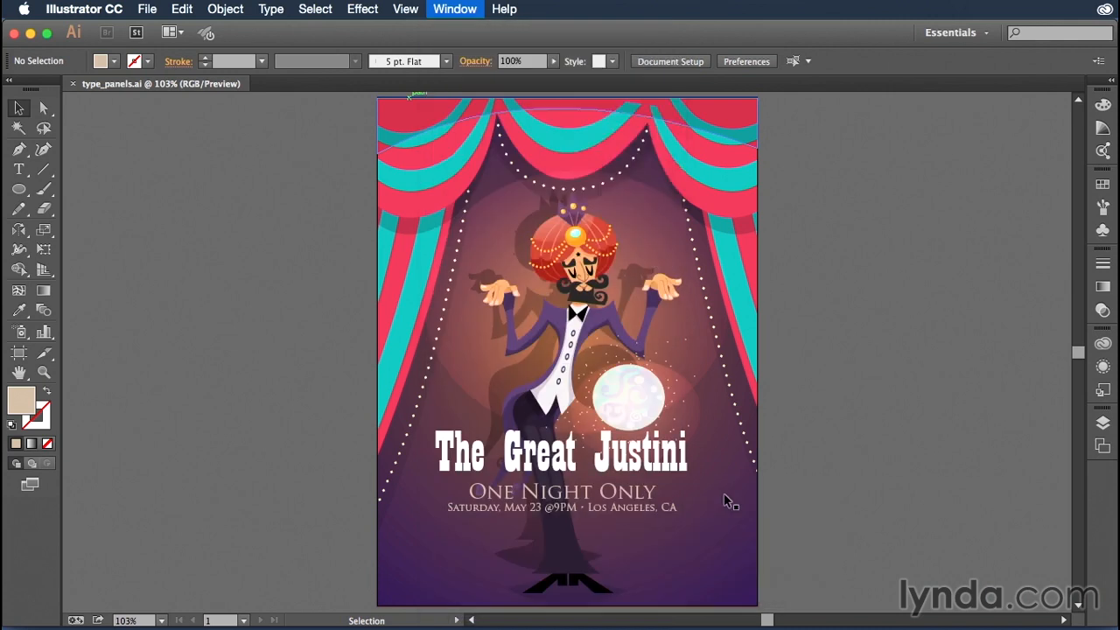
pyautogui.moveTo(658, 101); pyautogui.dragTo(867, 114)
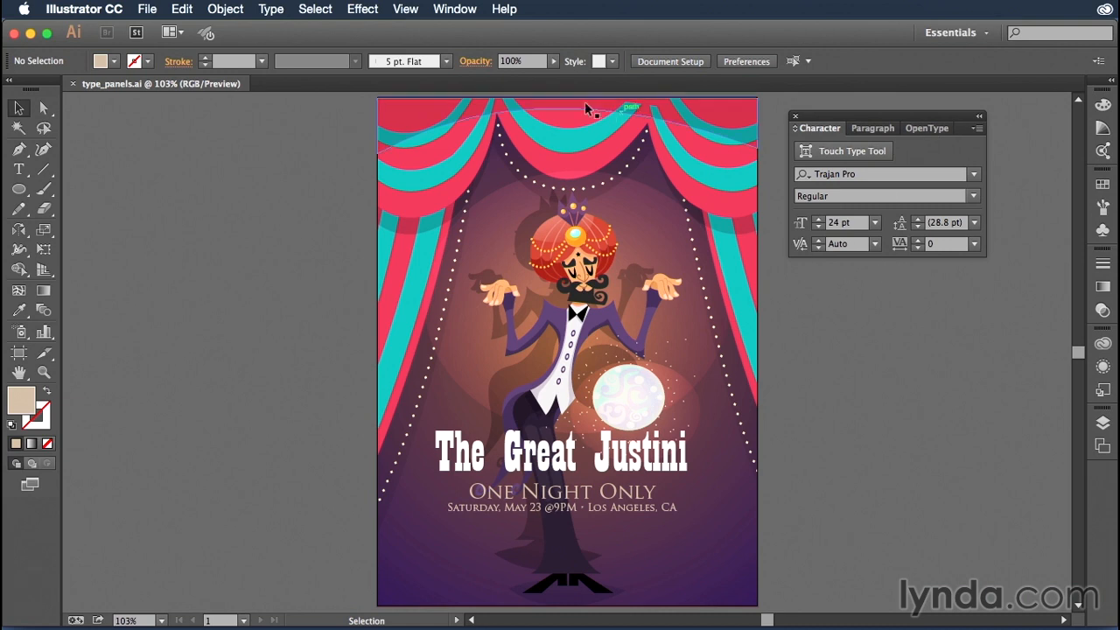
pyautogui.click(455, 10)
pyautogui.moveTo(671, 497)
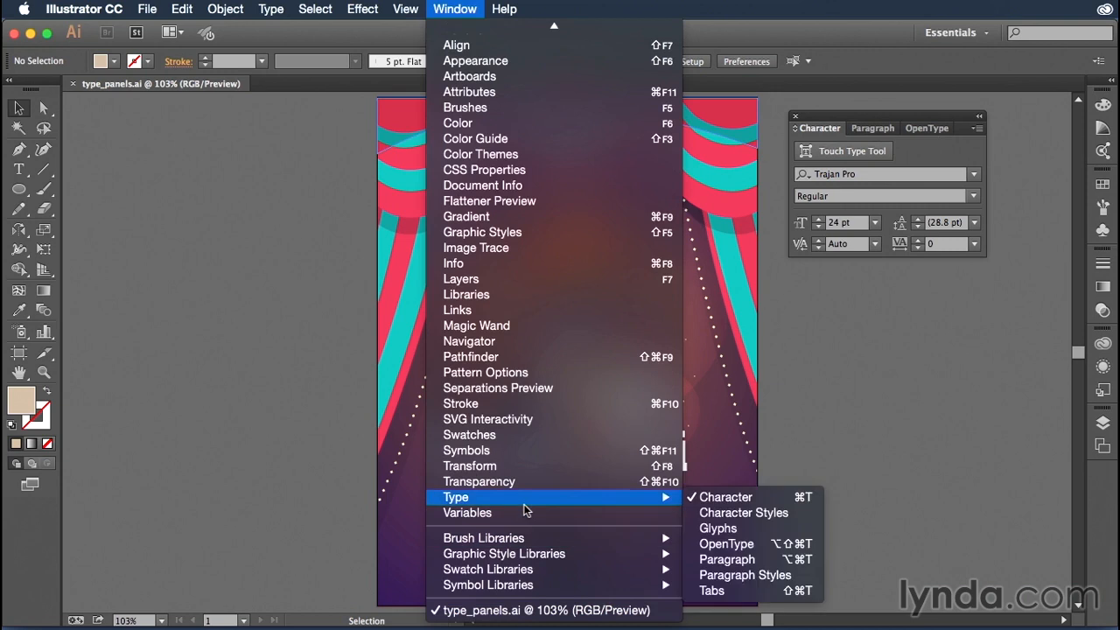
pyautogui.click(725, 514)
pyautogui.moveTo(625, 201); pyautogui.dragTo(848, 257)
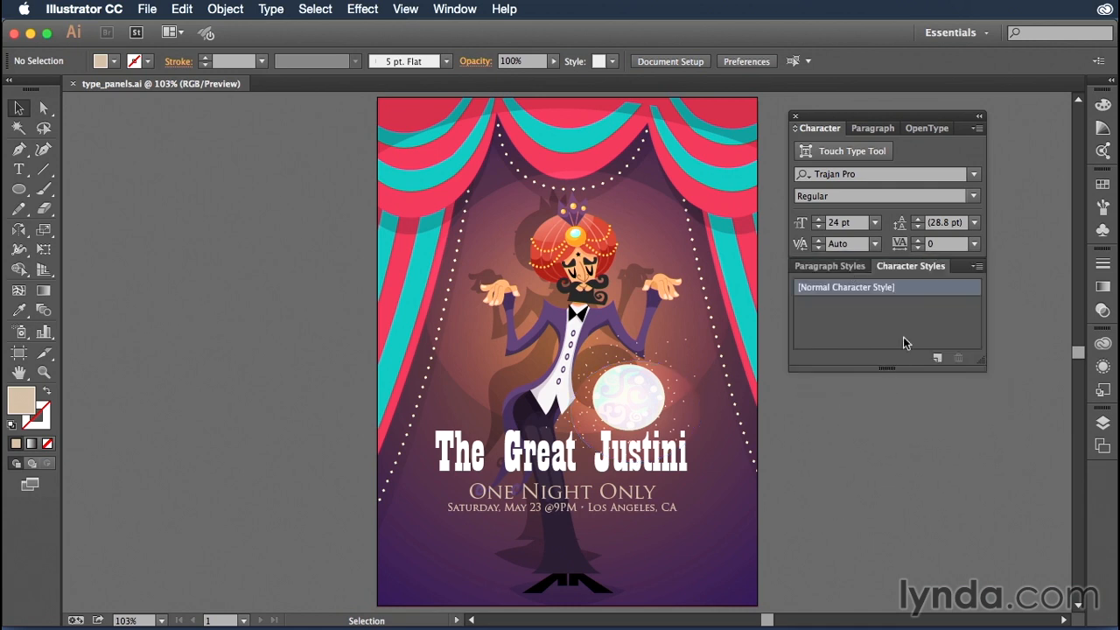
# Dock the stacked type panels alongside the existing panel dock and collapse them to icons only
pyautogui.moveTo(835, 116); pyautogui.dragTo(1083, 126)
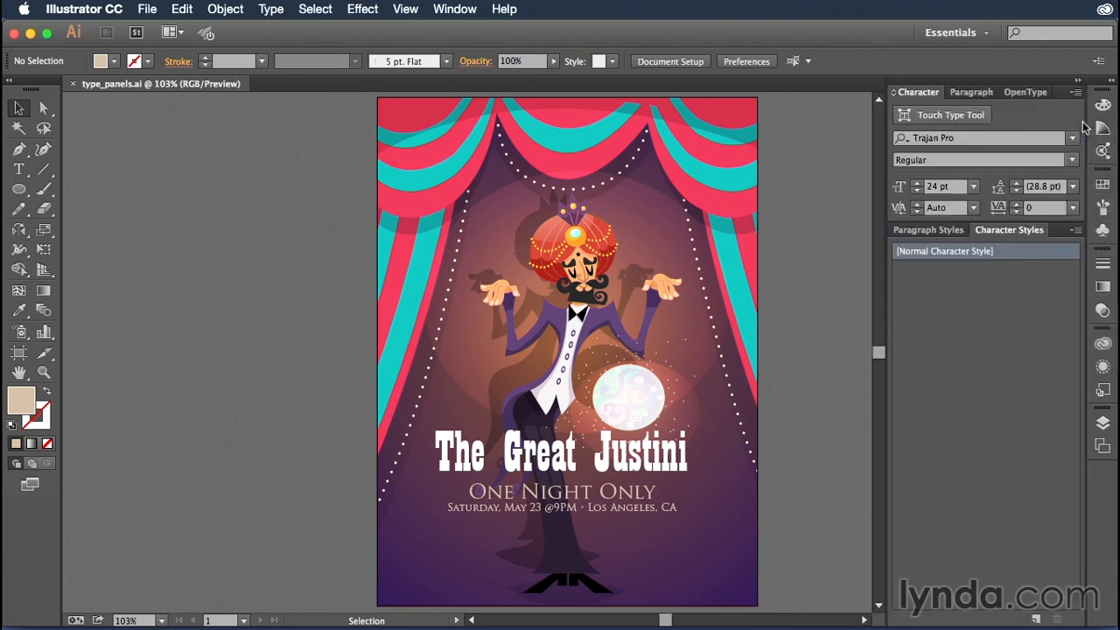
pyautogui.click(1077, 80)
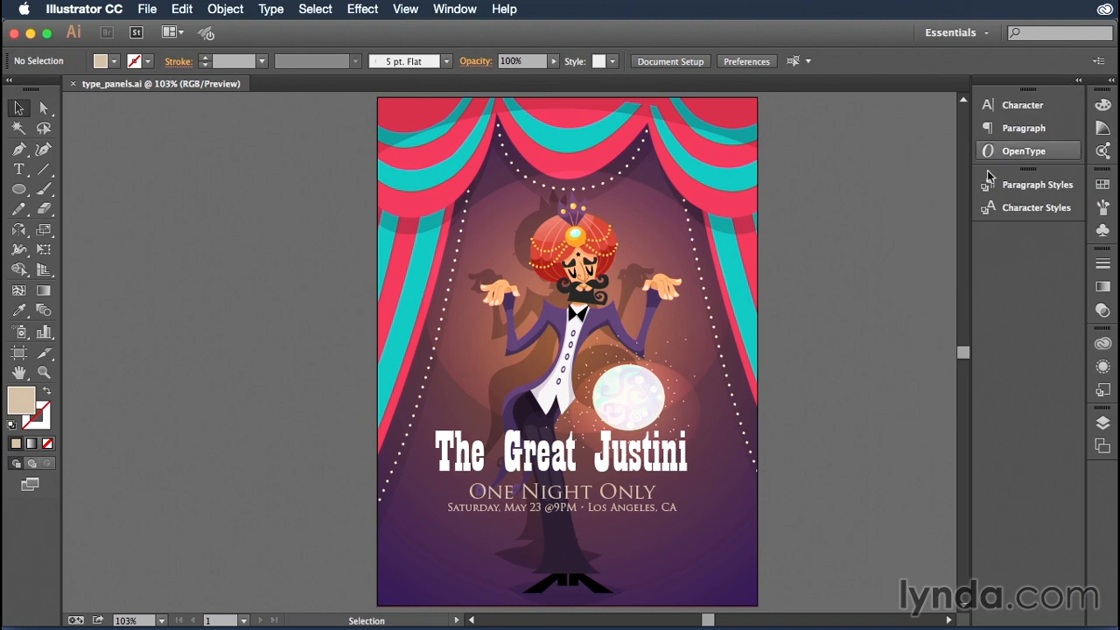
pyautogui.moveTo(987, 190); pyautogui.dragTo(1049, 192)
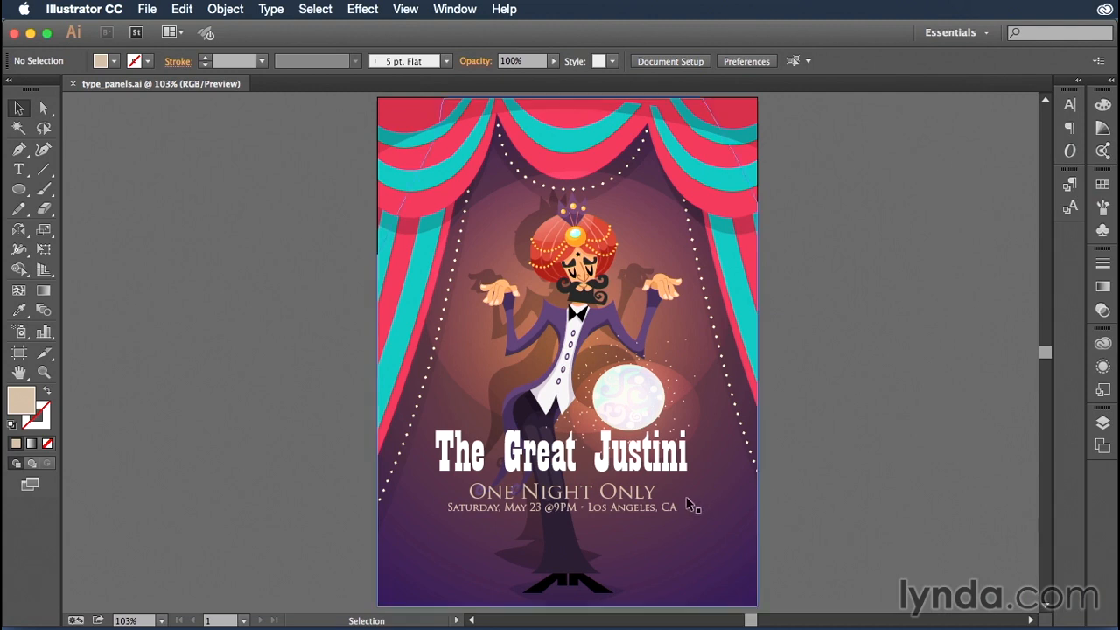
# Select the poster title "The Great Justini" and reveal the full set of character formatting options
pyautogui.click(643, 468)
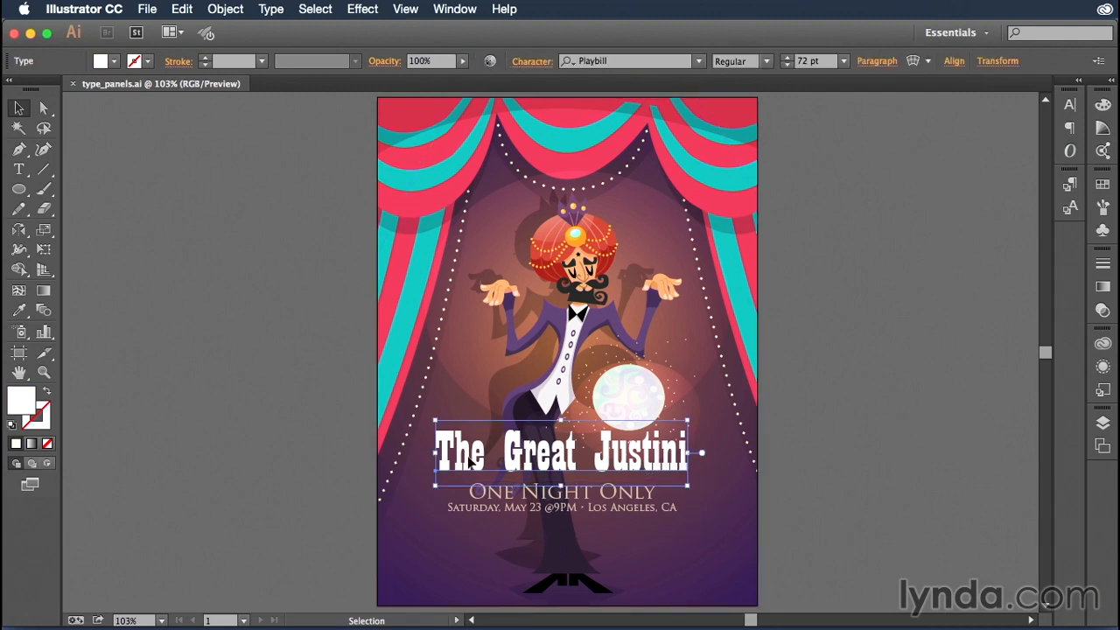
pyautogui.click(1069, 110)
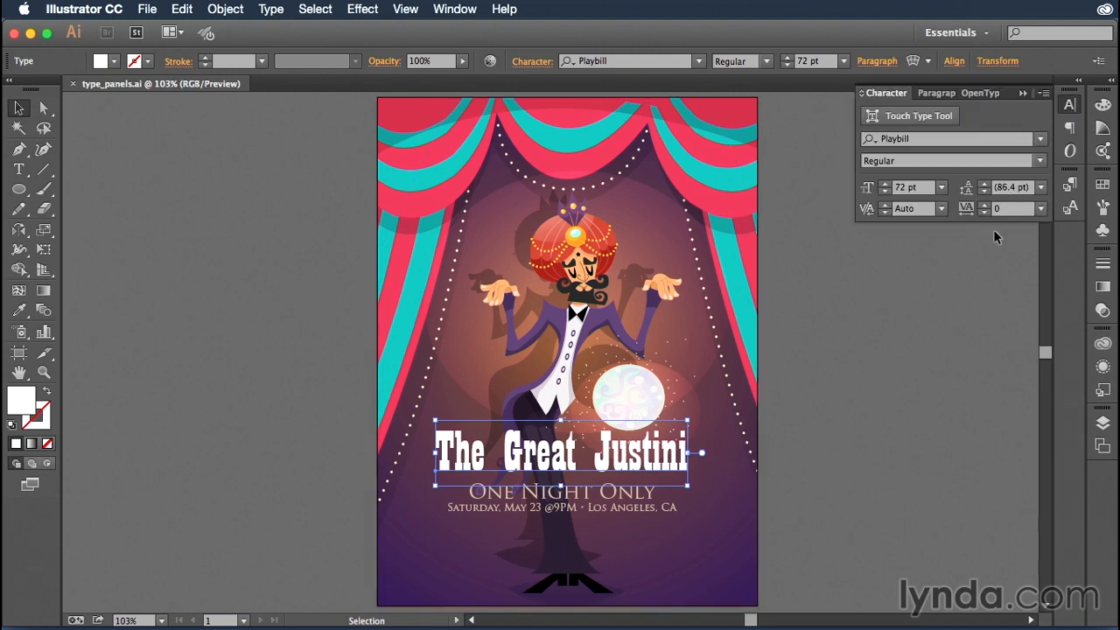
pyautogui.click(1043, 93)
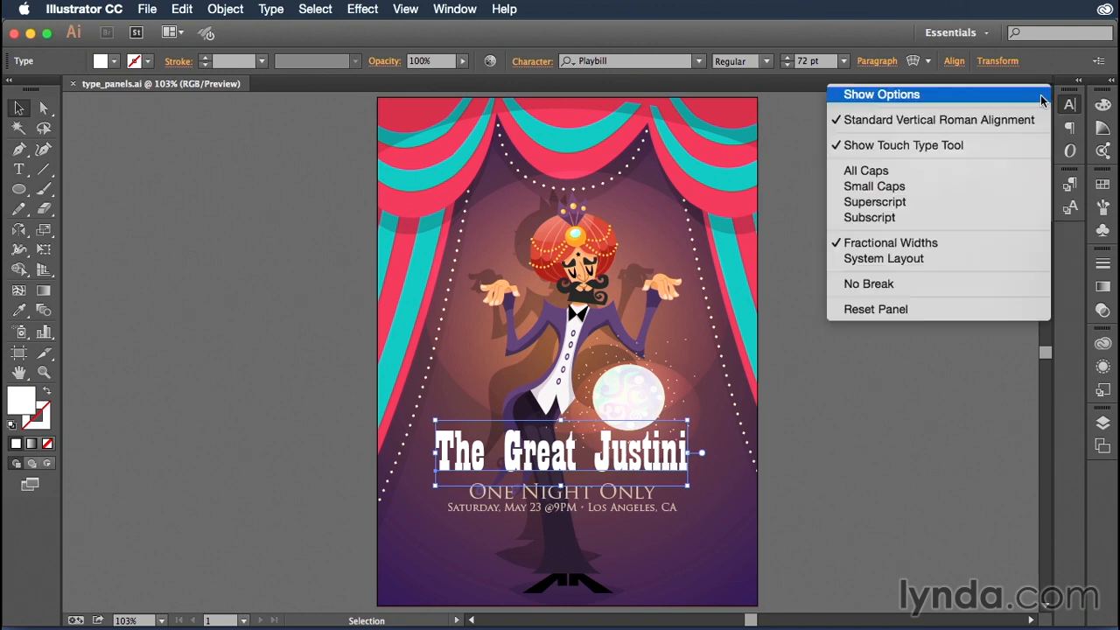
pyautogui.click(963, 95)
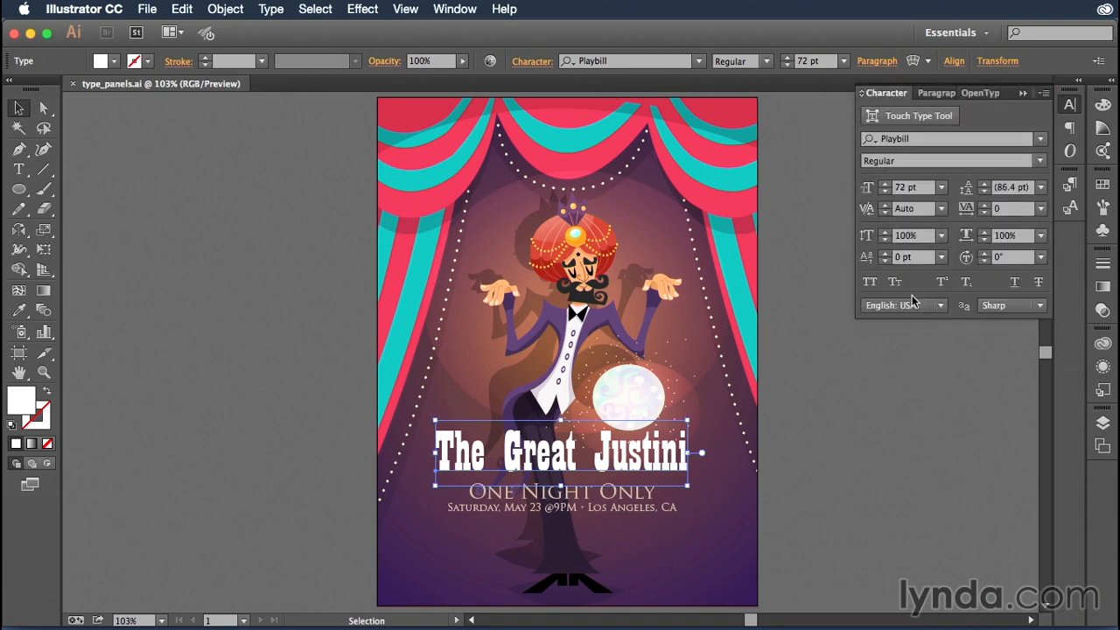
# Apply All Caps to the poster title and reposition it so it is centred on the artboard
pyautogui.click(875, 161)
pyautogui.click(870, 280)
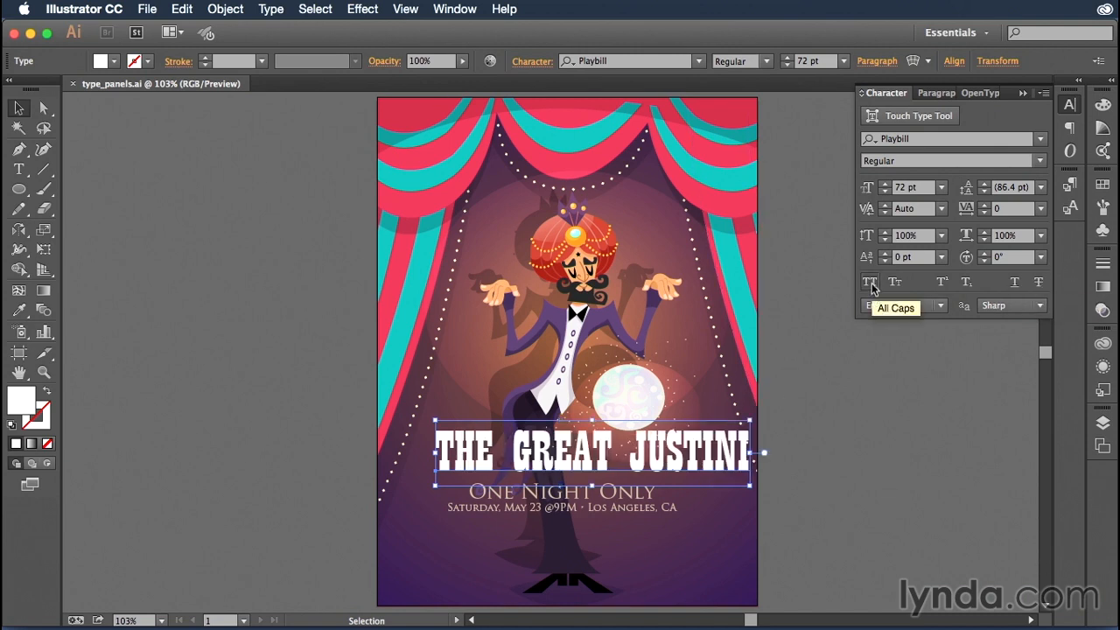
pyautogui.moveTo(667, 467); pyautogui.dragTo(661, 472)
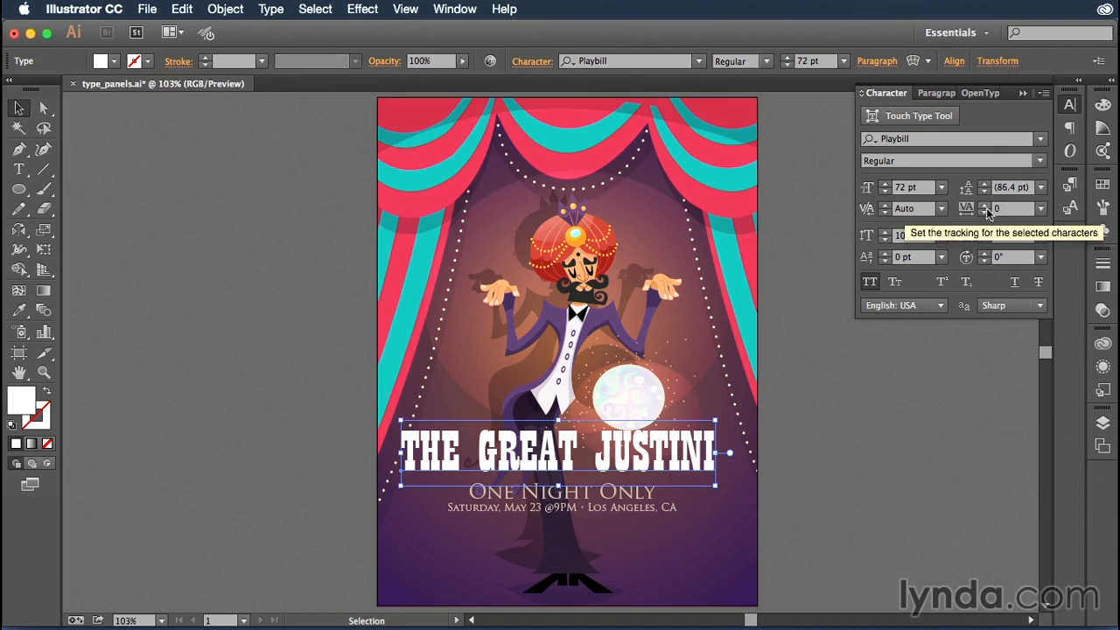
# Increase the poster title's tracking to 10 and fine-tune it to 15
pyautogui.click(1041, 210)
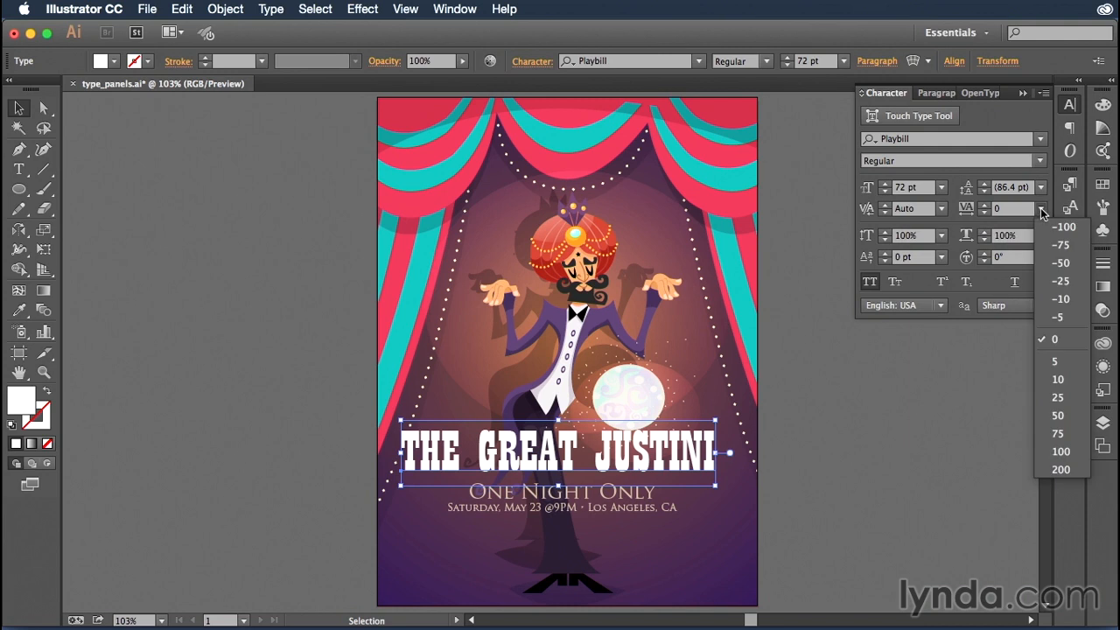
pyautogui.click(1053, 378)
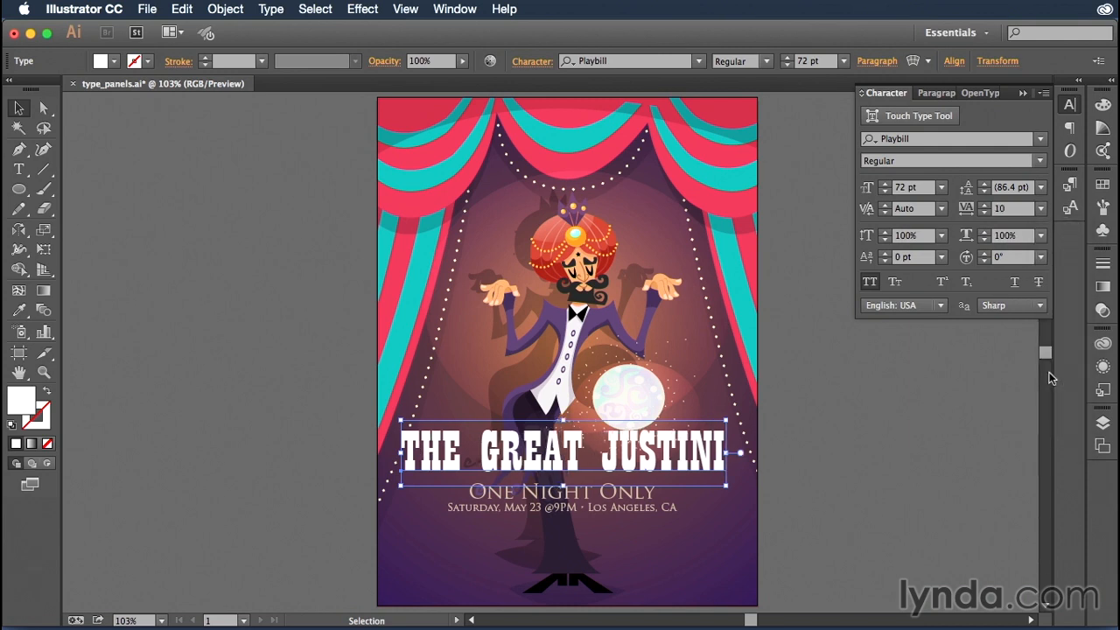
pyautogui.click(987, 205)
pyautogui.click(986, 205)
pyautogui.click(986, 206)
pyautogui.click(986, 205)
pyautogui.click(986, 205)
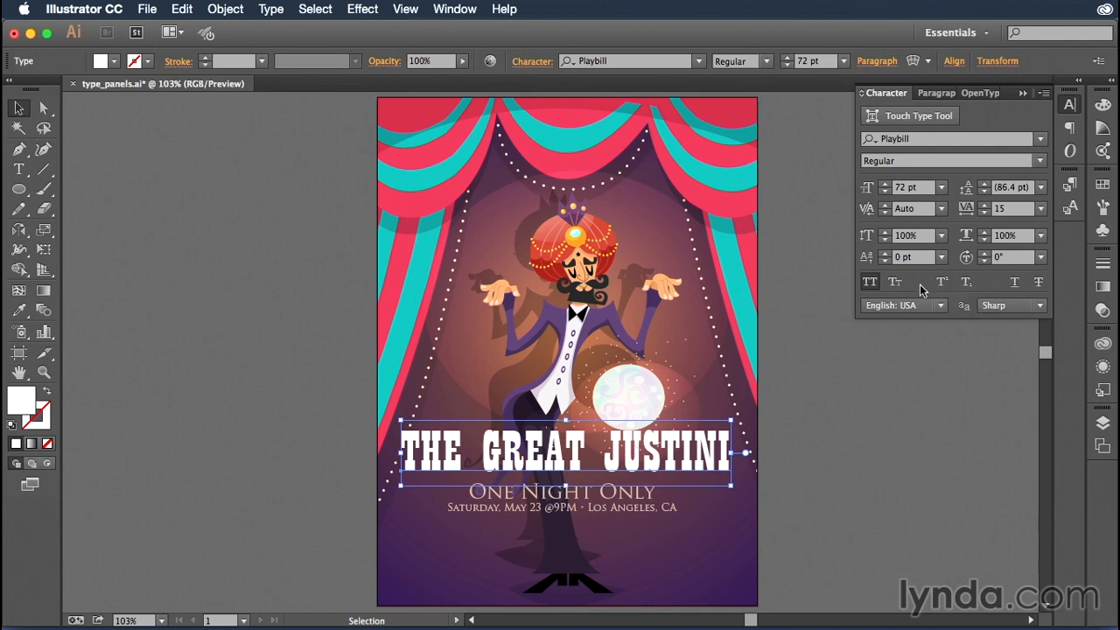
# Set the leading of the "One Night Only" text block to 25 pt and resize its frame to fit both lines
pyautogui.click(635, 497)
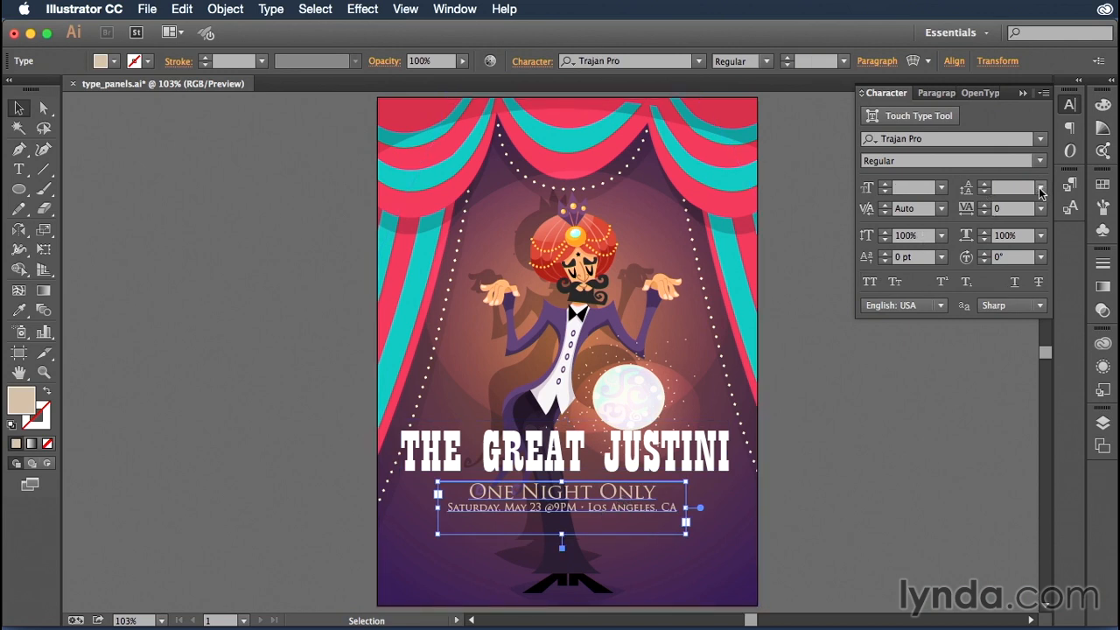
pyautogui.click(985, 185)
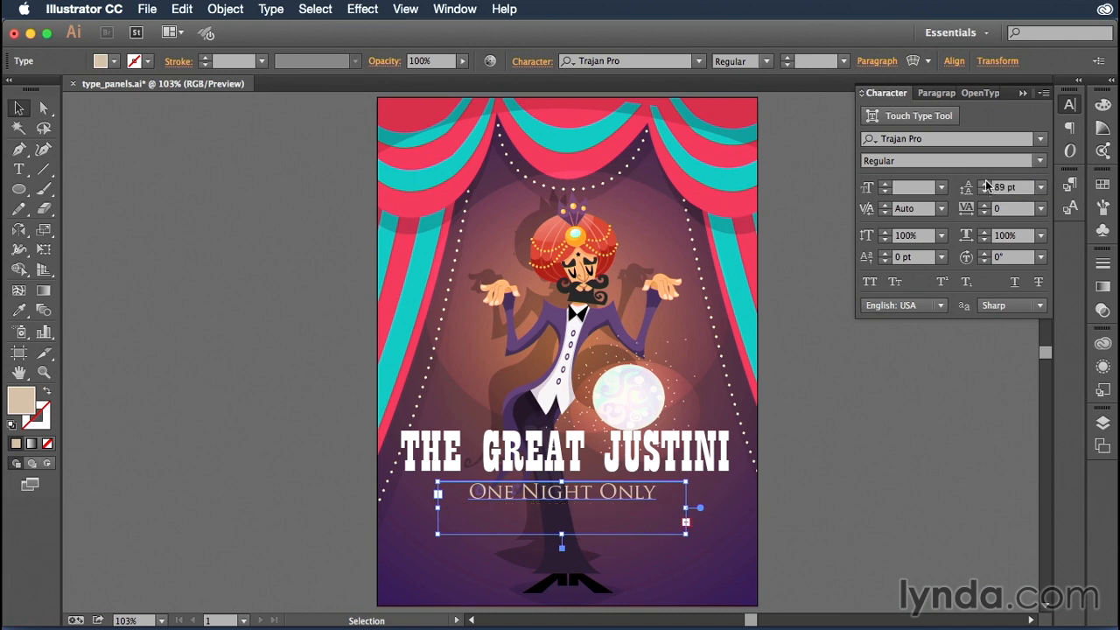
pyautogui.click(985, 184)
pyautogui.moveTo(562, 534); pyautogui.dragTo(573, 597)
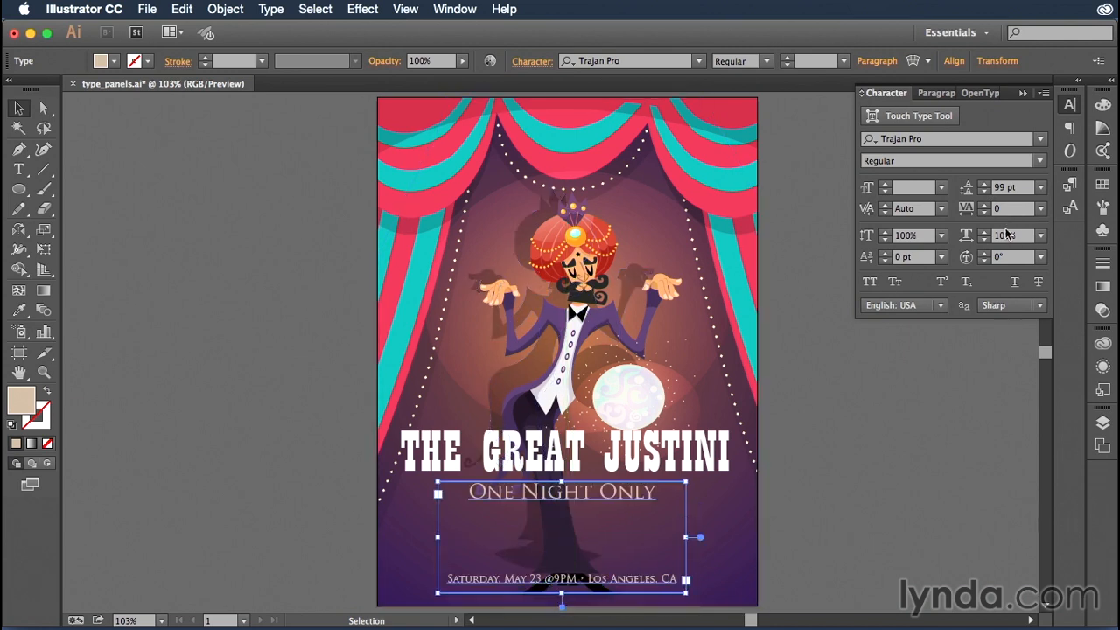
pyautogui.moveTo(985, 191); pyautogui.dragTo(986, 192)
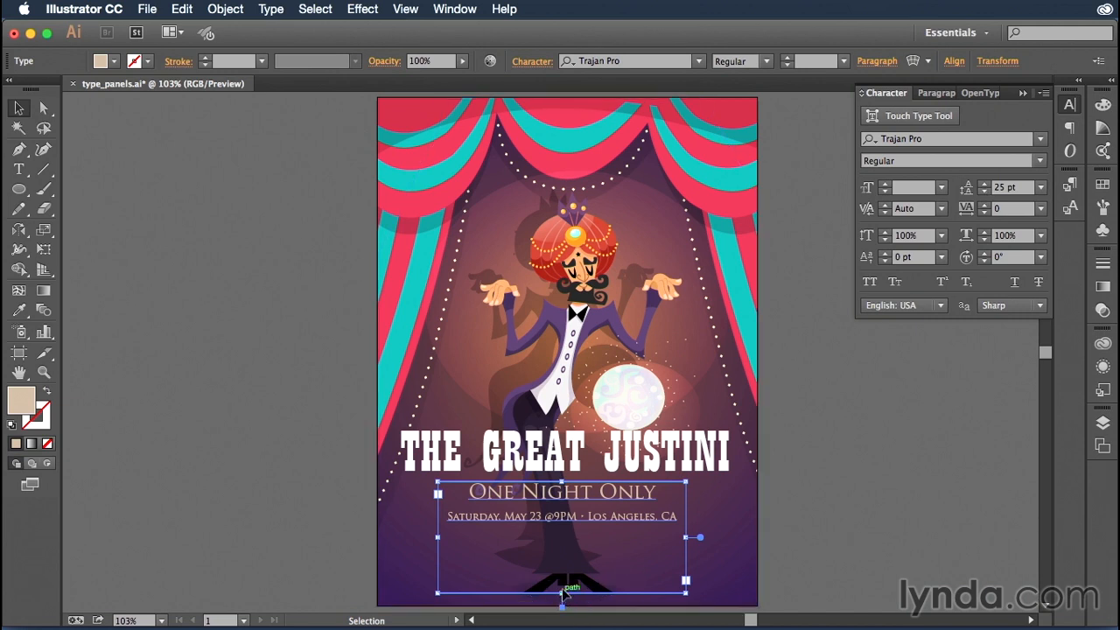
pyautogui.moveTo(562, 594); pyautogui.dragTo(564, 530)
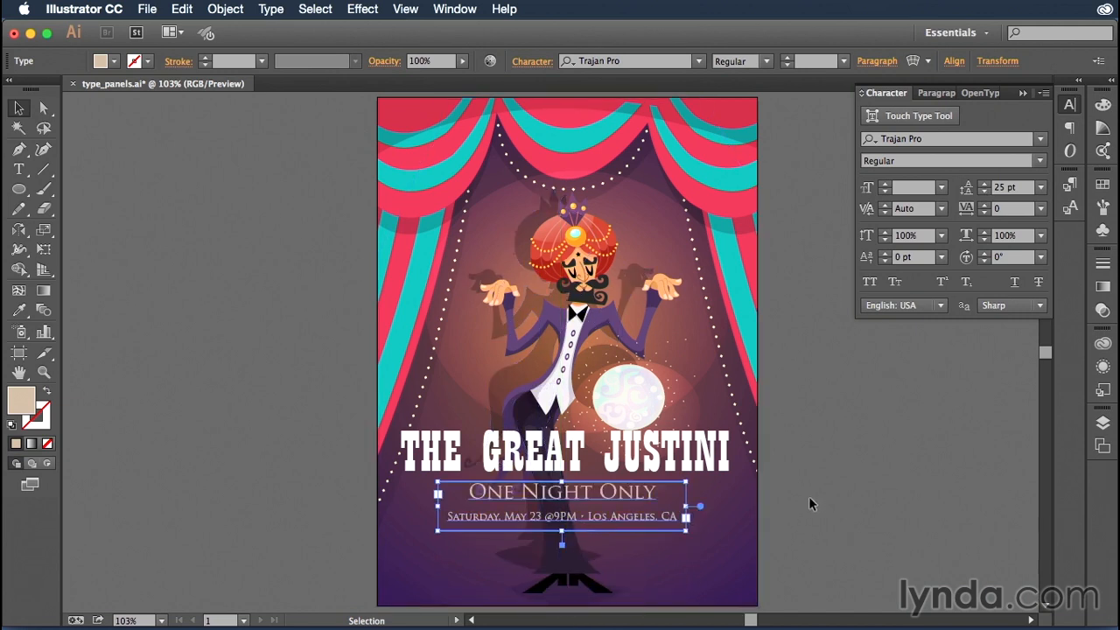
# Set the tracking of the "One Night Only" text block to 20
pyautogui.click(985, 205)
pyautogui.click(985, 205)
pyautogui.click(985, 205)
pyautogui.click(986, 206)
pyautogui.click(985, 206)
pyautogui.click(985, 205)
pyautogui.click(986, 206)
pyautogui.click(985, 206)
pyautogui.click(985, 205)
pyautogui.click(985, 206)
pyautogui.click(985, 205)
pyautogui.click(985, 205)
pyautogui.click(985, 206)
pyautogui.click(985, 205)
pyautogui.click(985, 206)
pyautogui.click(986, 206)
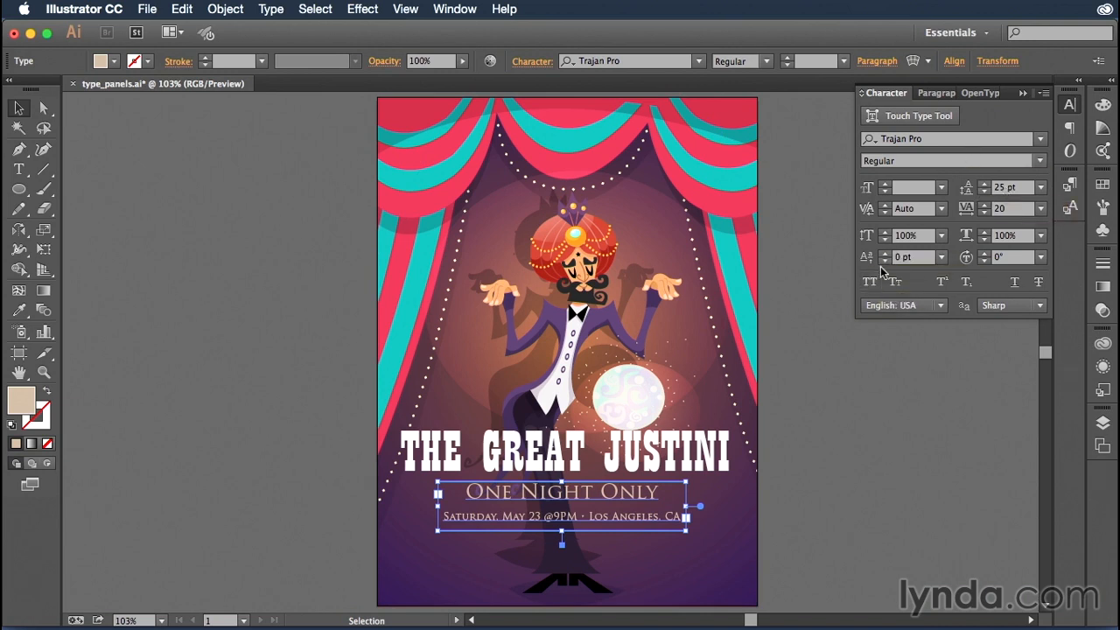
# Turn off hyphenation in the paragraph settings of the "One Night Only" text block
pyautogui.click(945, 94)
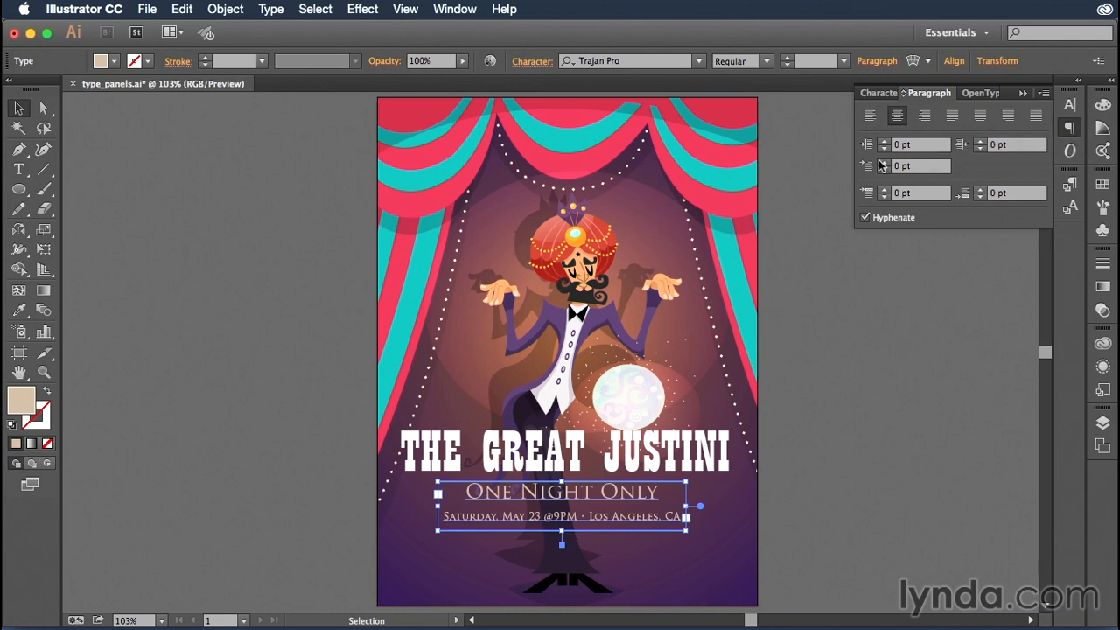
pyautogui.click(866, 218)
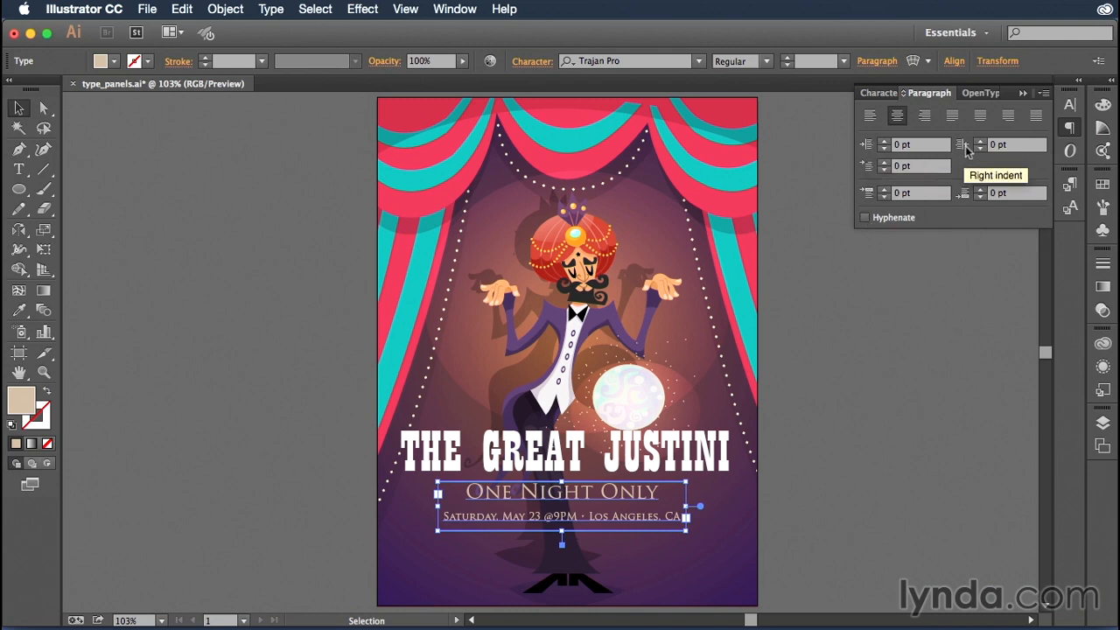
pyautogui.click(960, 195)
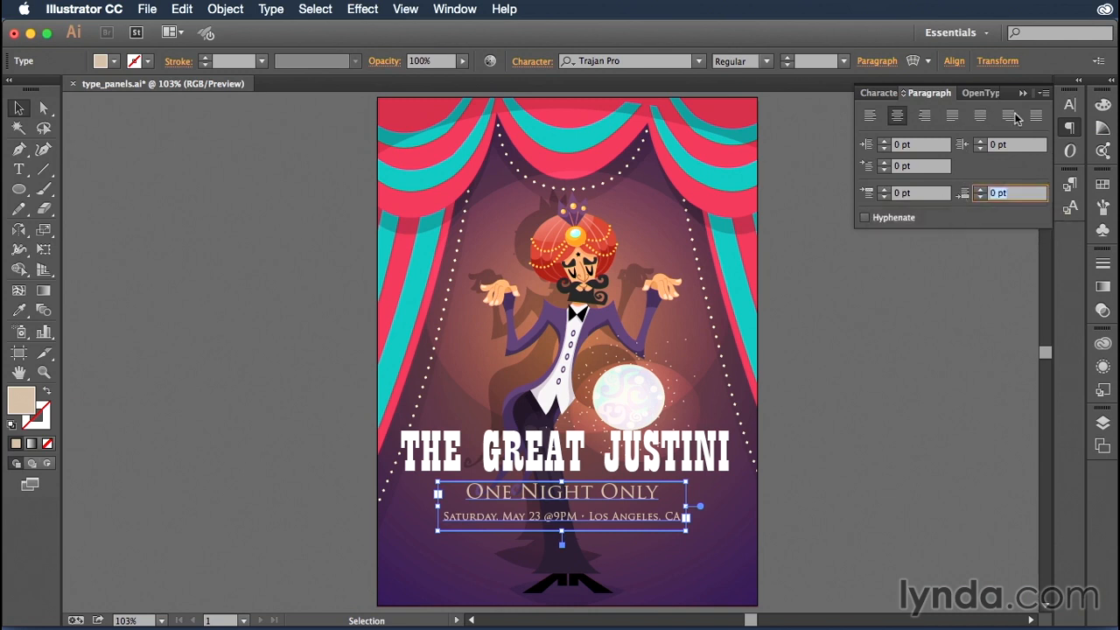
# Examine the additional paragraph commands and the OpenType settings, then collapse the type panels
pyautogui.click(1044, 93)
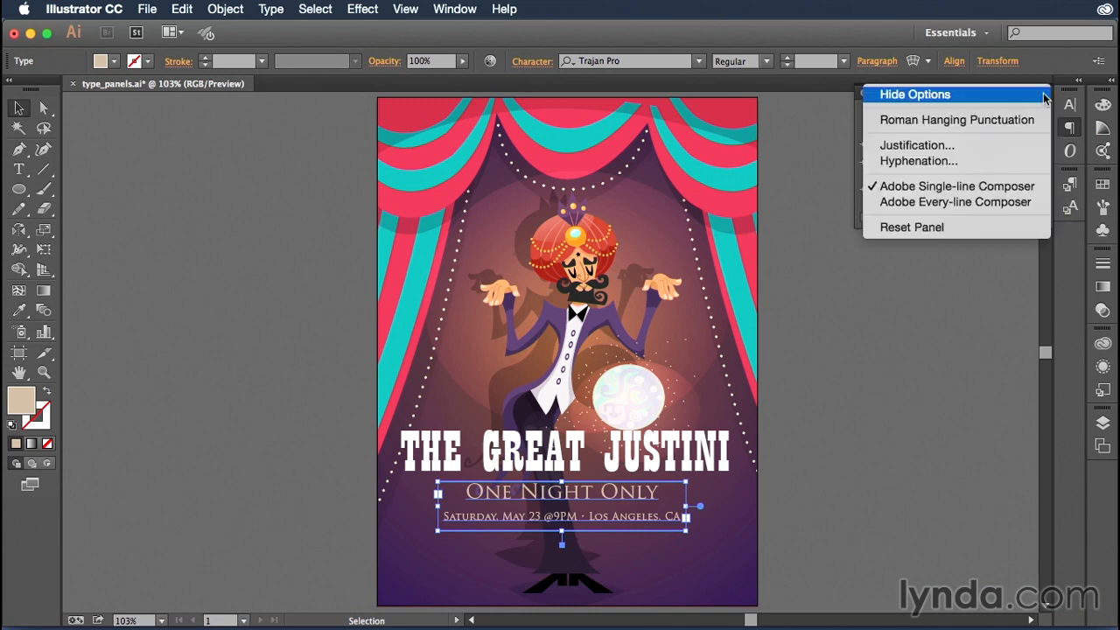
pyautogui.click(988, 97)
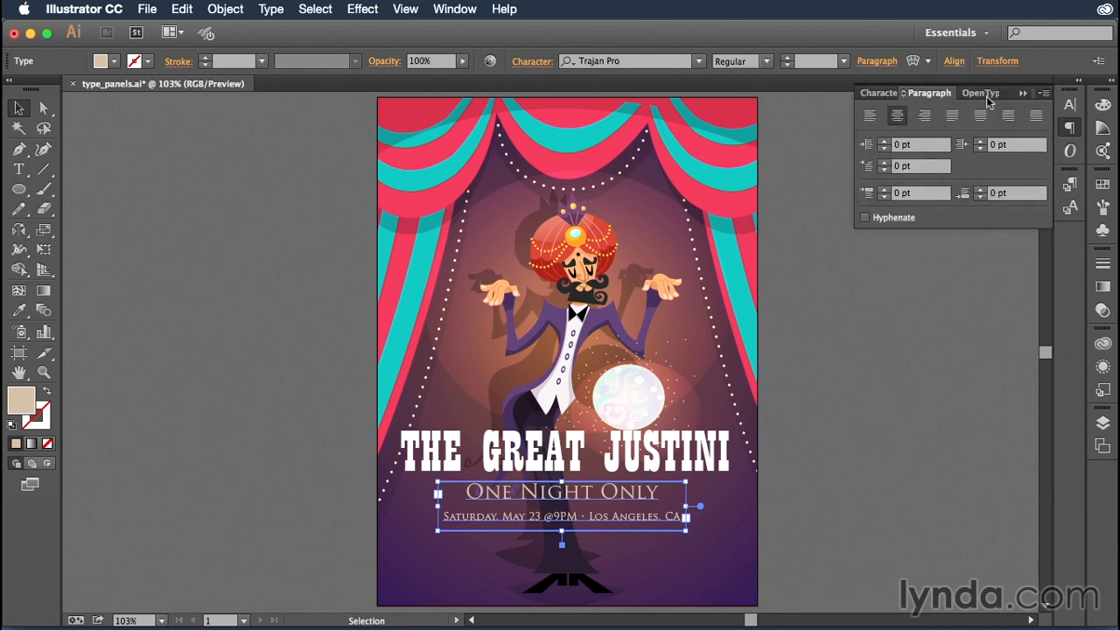
pyautogui.click(1044, 92)
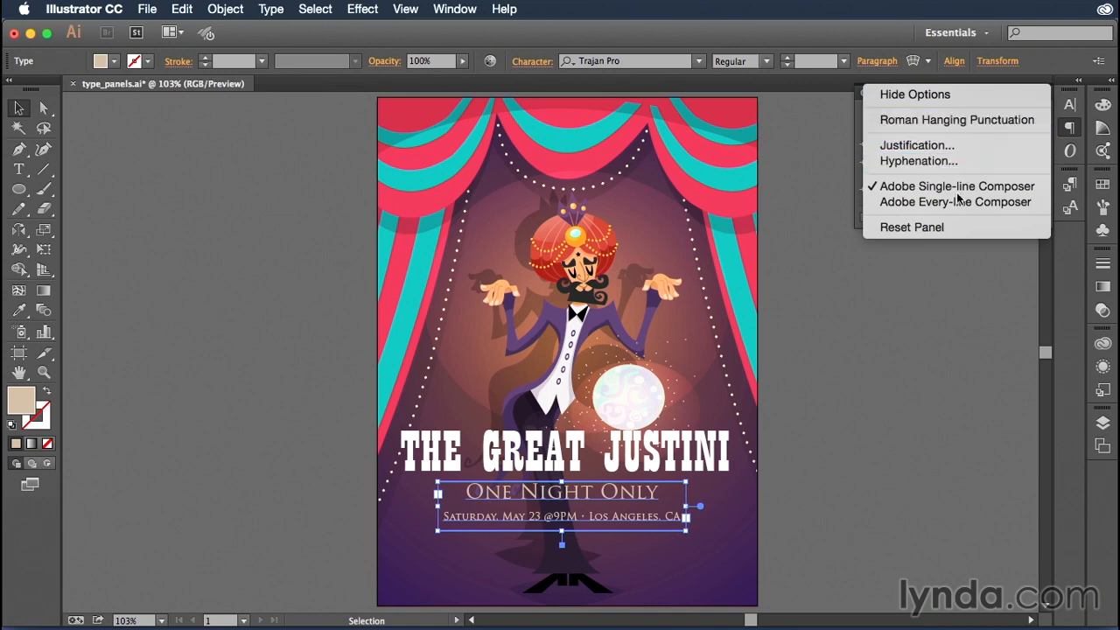
pyautogui.click(860, 194)
pyautogui.click(977, 96)
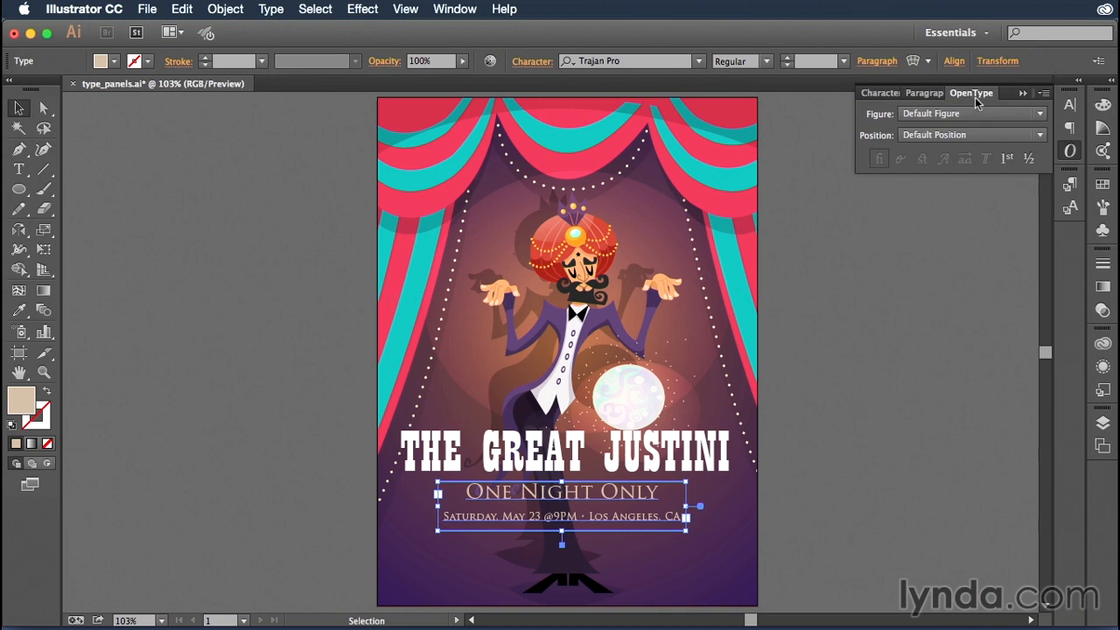
pyautogui.click(1023, 93)
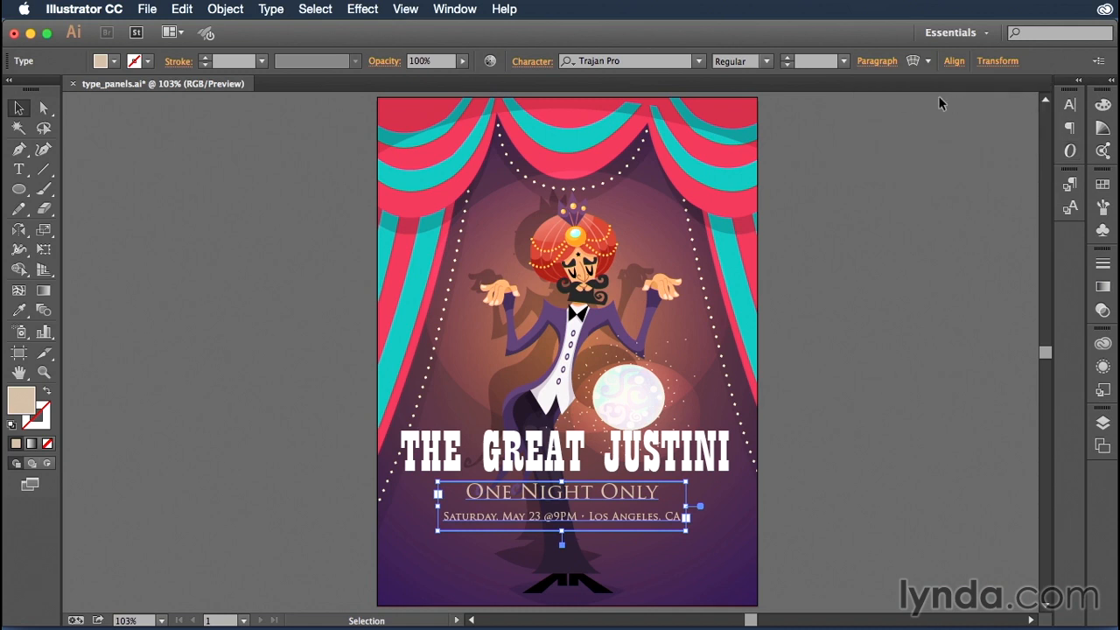
# Check the paragraph and character styles of the "One Night Only" text block, then those of the poster title
pyautogui.click(1069, 187)
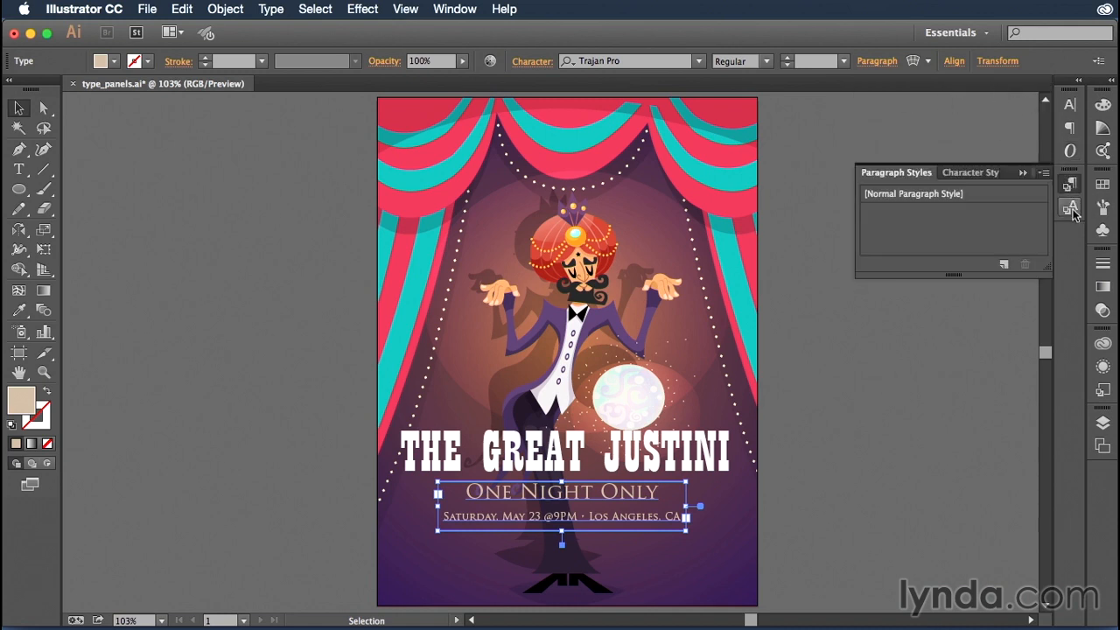
pyautogui.click(1072, 210)
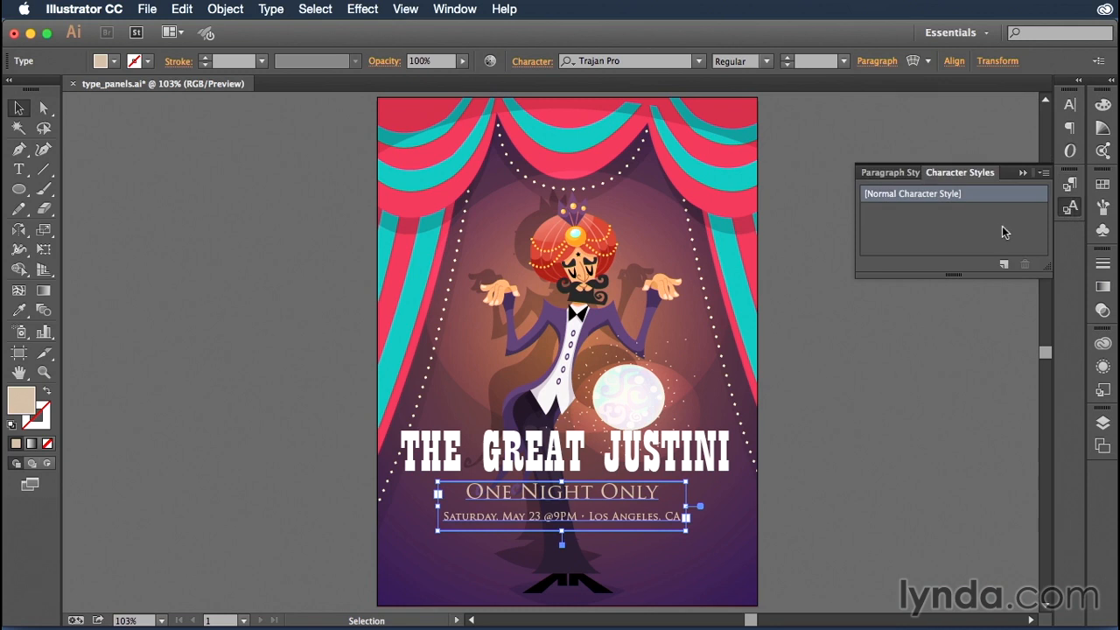
pyautogui.click(691, 459)
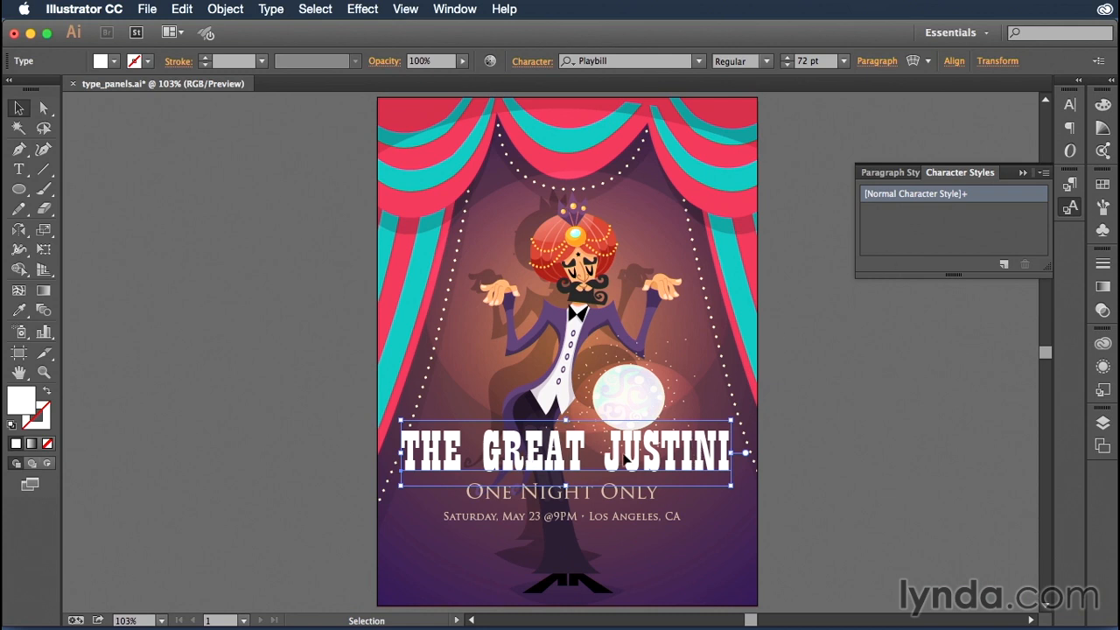
pyautogui.click(885, 173)
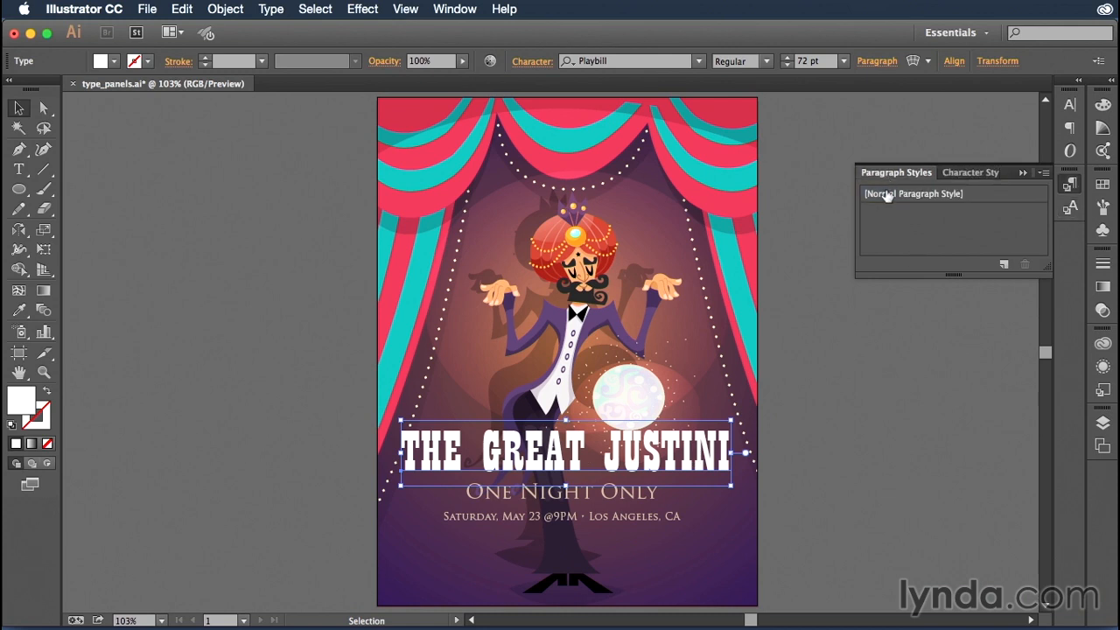
# Create a paragraph style from the selected poster title and name it "Heading"
pyautogui.click(1002, 264)
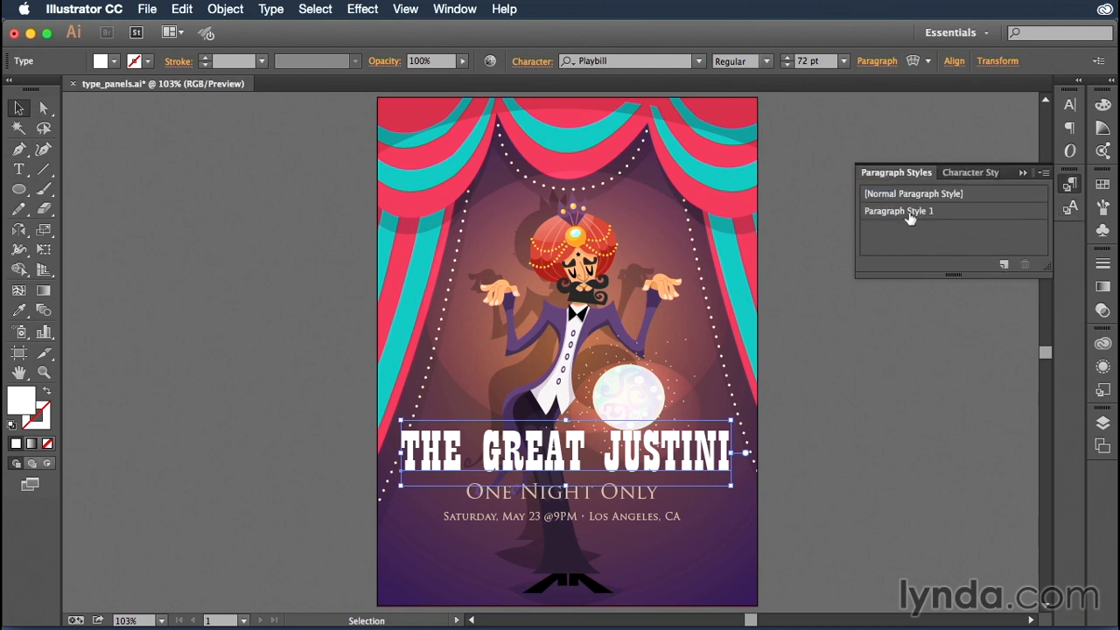
pyautogui.doubleClick(910, 218)
pyautogui.write('Heading')
pyautogui.press('Return')
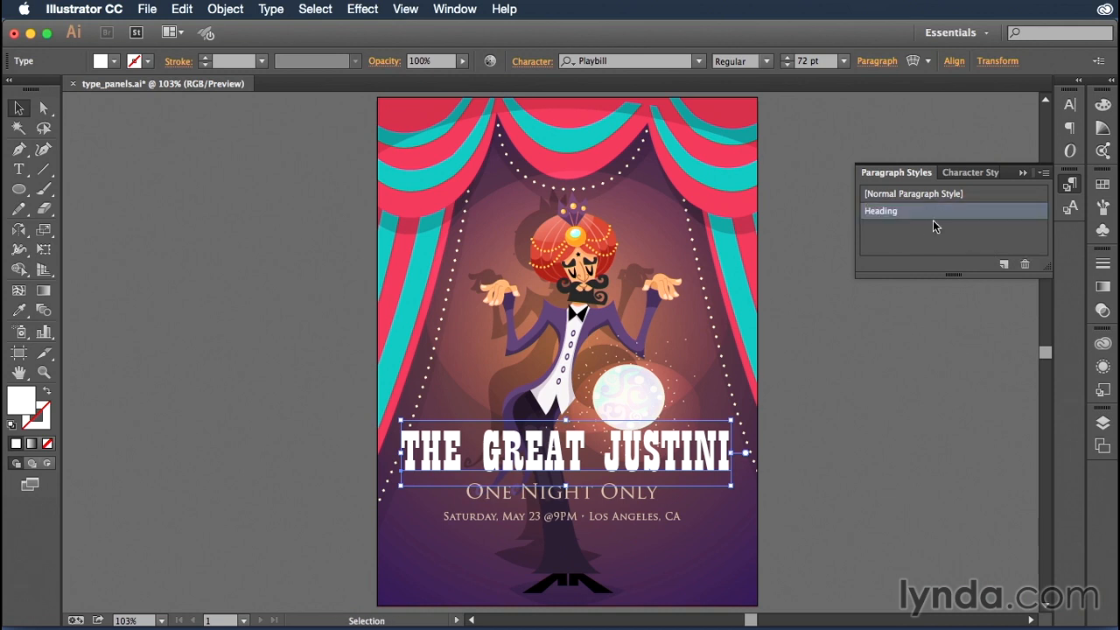
# Create a paragraph style from the "One Night Only" line and name it "Info Heading"
pyautogui.click(623, 508)
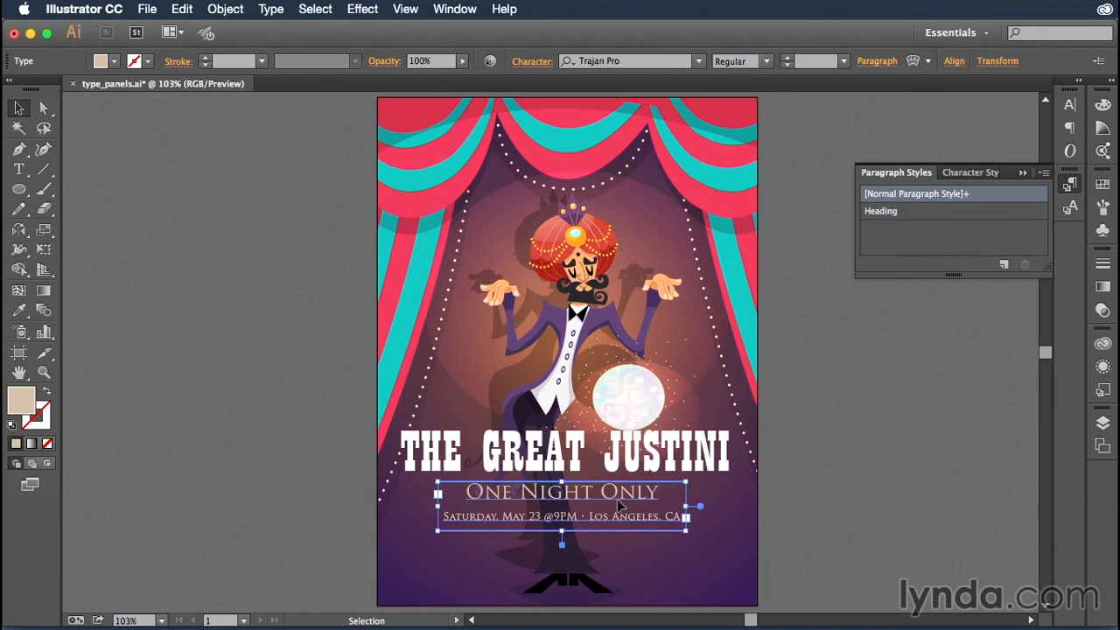
pyautogui.press('t')
pyautogui.click(636, 492)
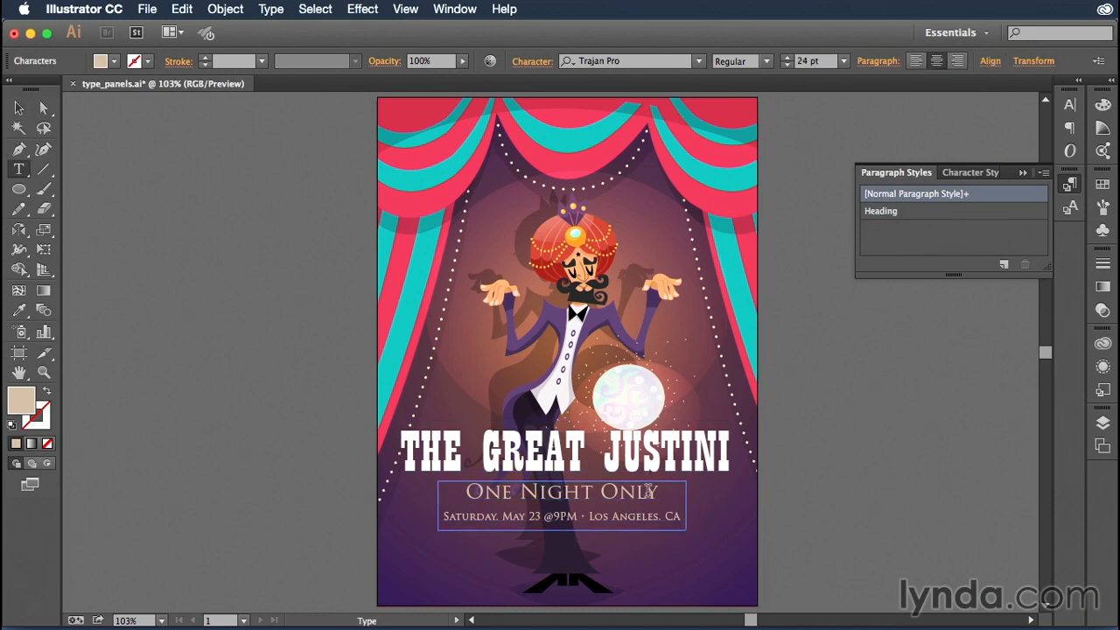
pyautogui.moveTo(653, 492); pyautogui.dragTo(466, 493)
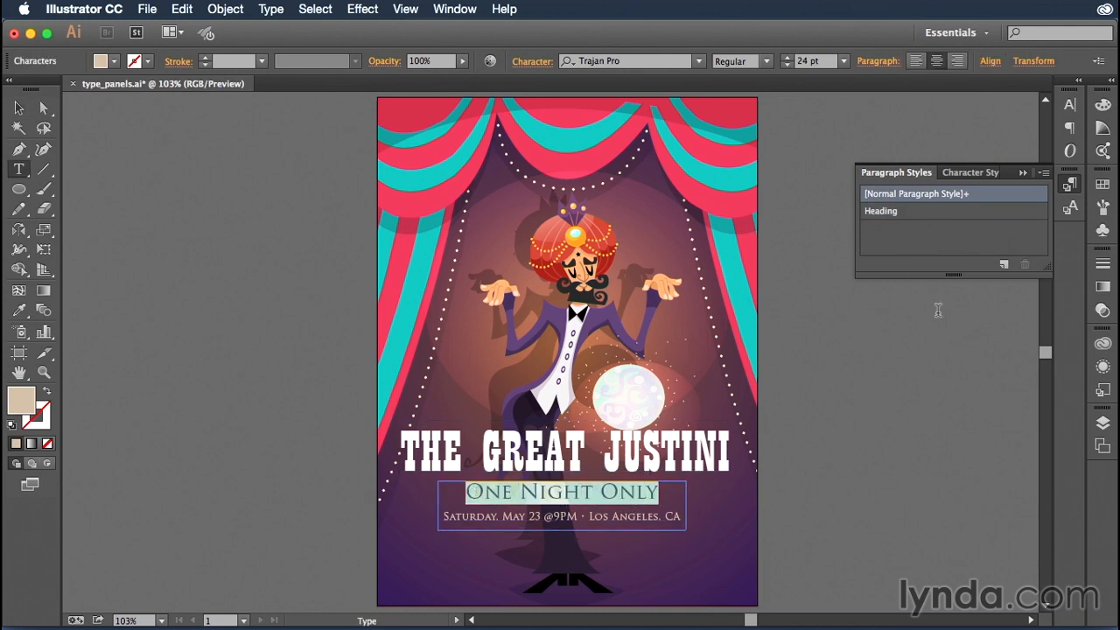
pyautogui.click(1004, 266)
pyautogui.doubleClick(920, 229)
pyautogui.write('Info Heading')
pyautogui.press('Return')
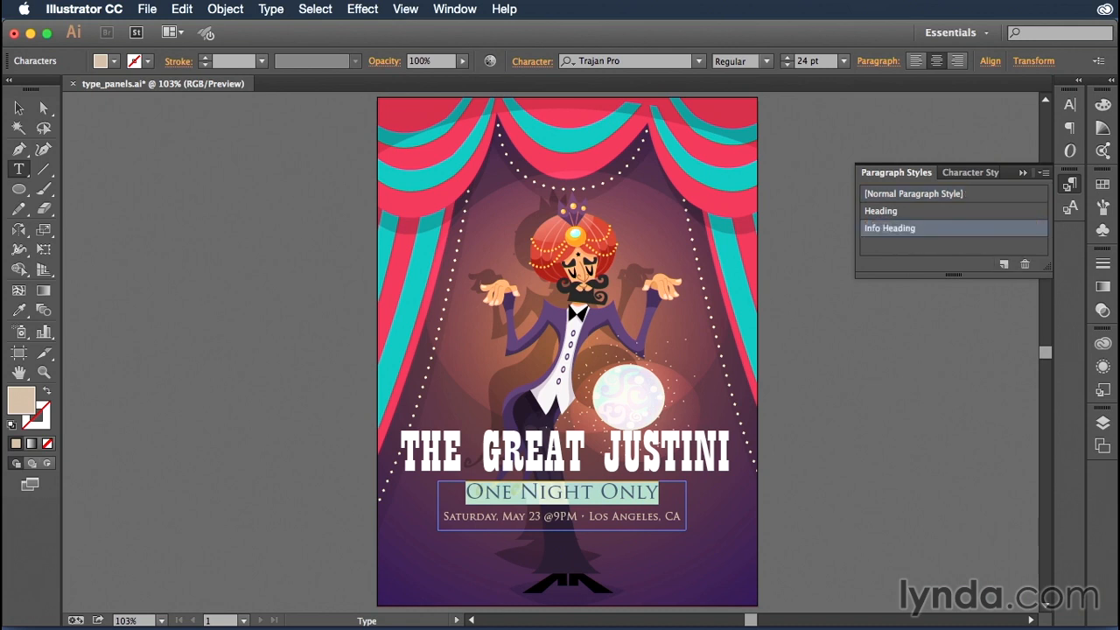
# Create a paragraph style named "Info Paragraph" from the date and location line, then deselect the text
pyautogui.moveTo(681, 516); pyautogui.dragTo(440, 516)
pyautogui.click(1004, 265)
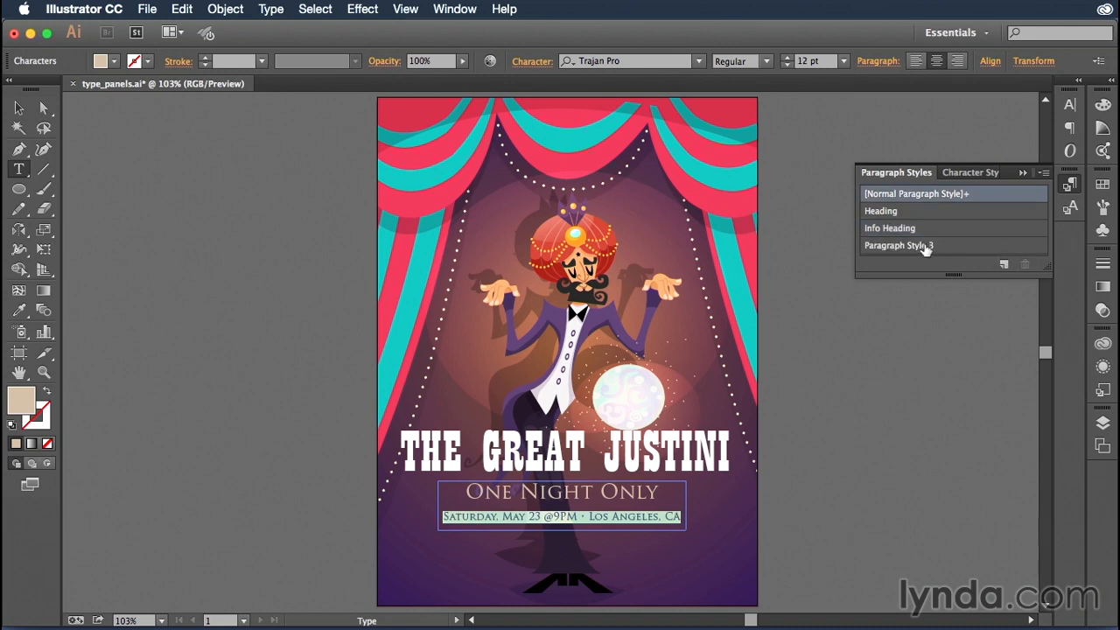
pyautogui.doubleClick(919, 246)
pyautogui.write('Info Parag')
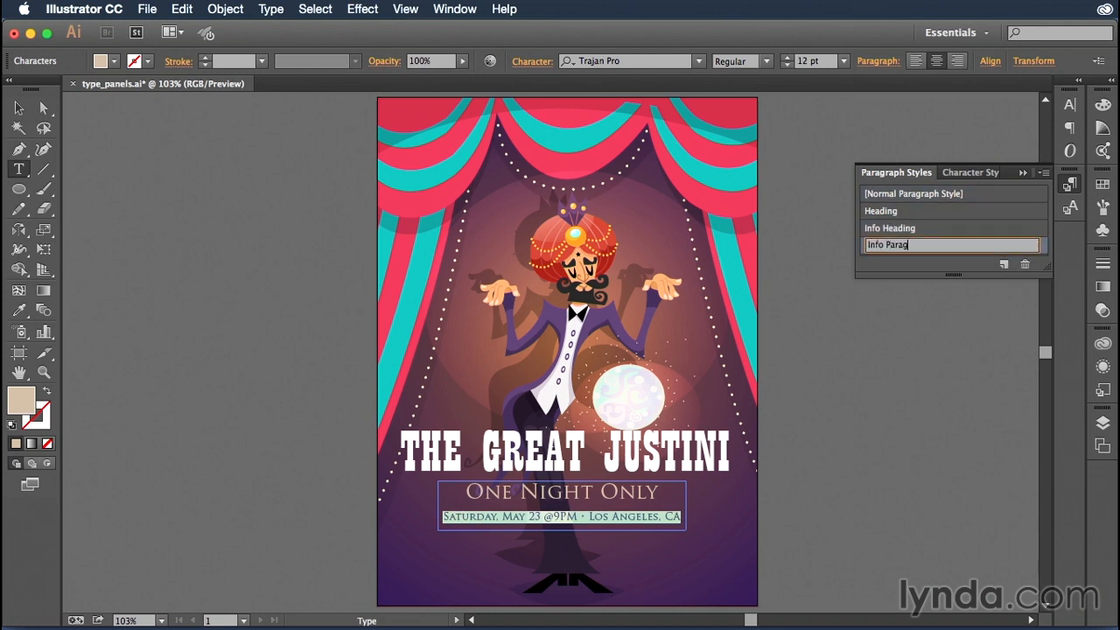
pyautogui.write('raph')
pyautogui.press('Return')
pyautogui.click(18, 107)
pyautogui.click(861, 315)
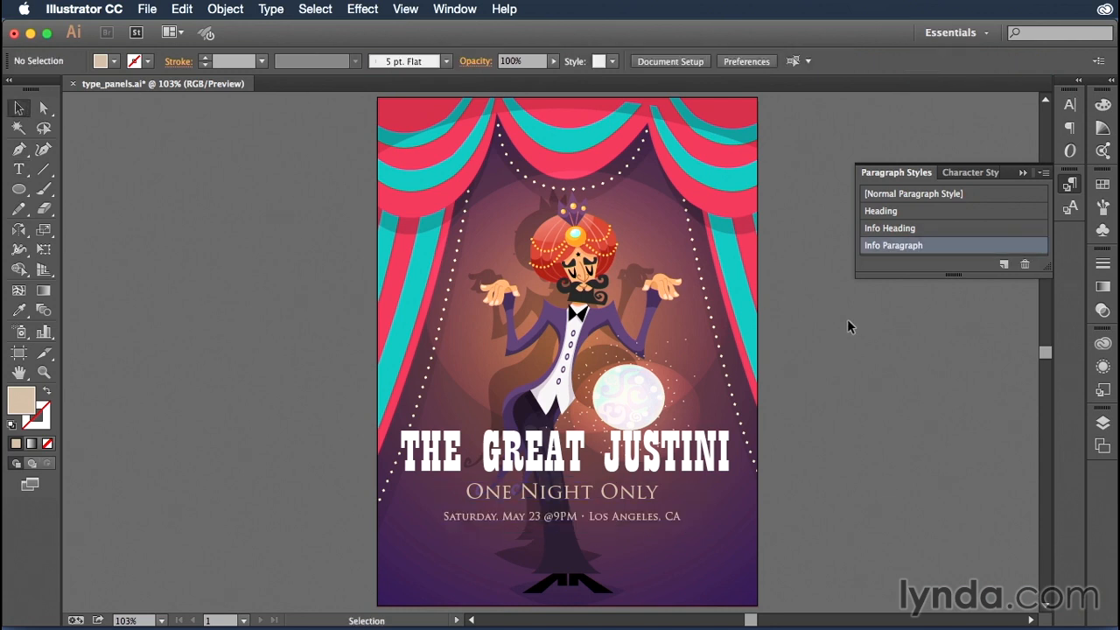
# Check the character styles of the poster title and of the text block below it, then deselect everything
pyautogui.click(969, 172)
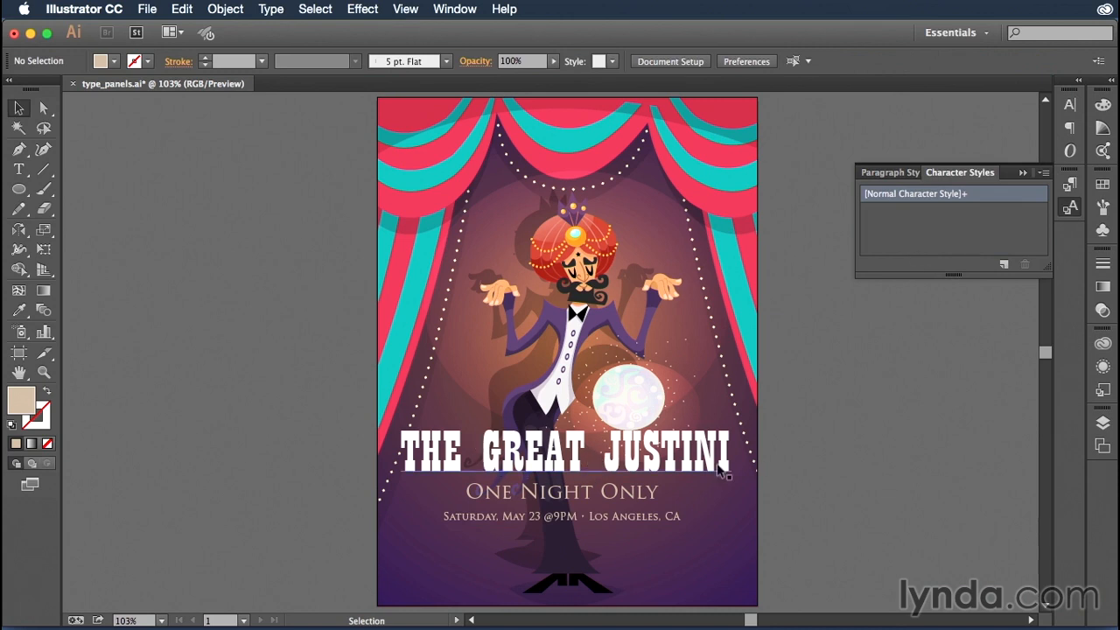
pyautogui.click(656, 466)
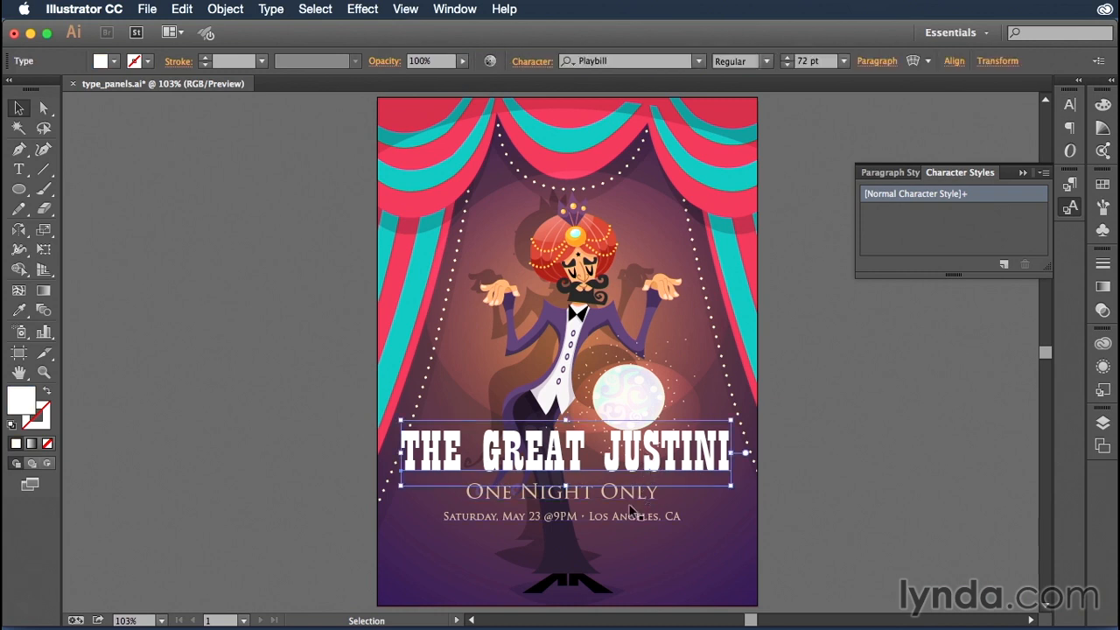
pyautogui.click(631, 506)
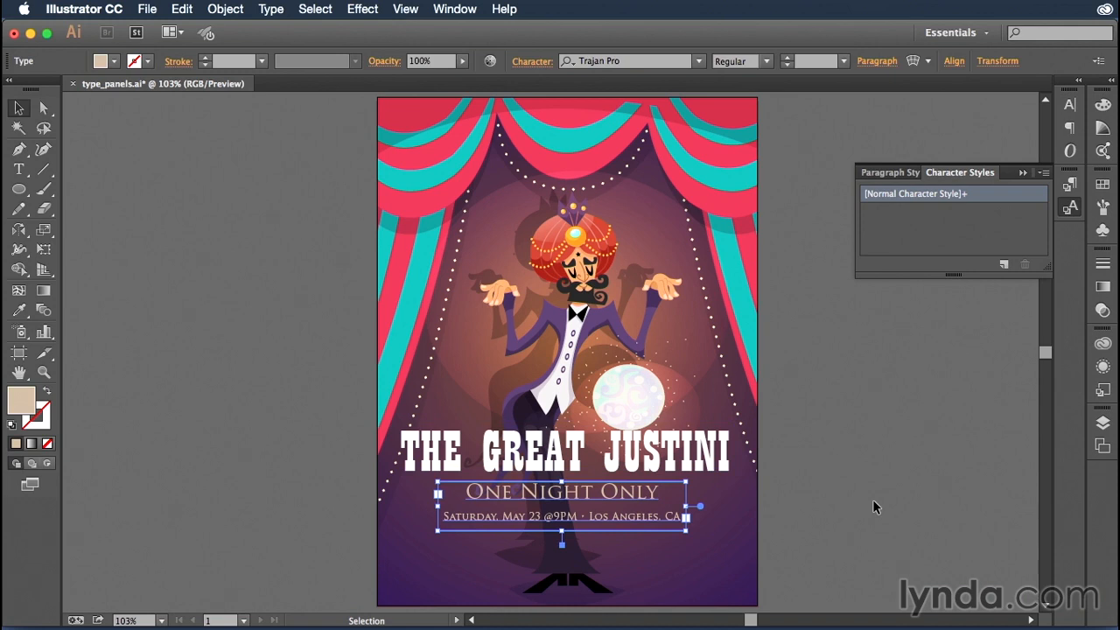
pyautogui.click(828, 492)
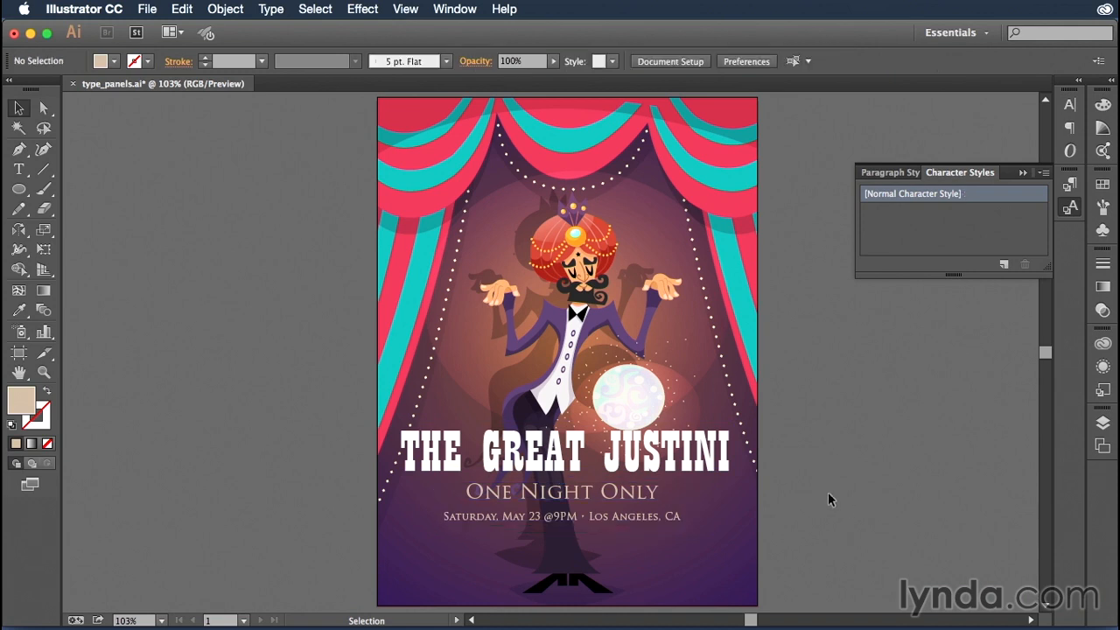
# Enlarge the character styles list vertically and collapse the styles panel group
pyautogui.moveTo(955, 275); pyautogui.dragTo(954, 408)
pyautogui.click(1022, 172)
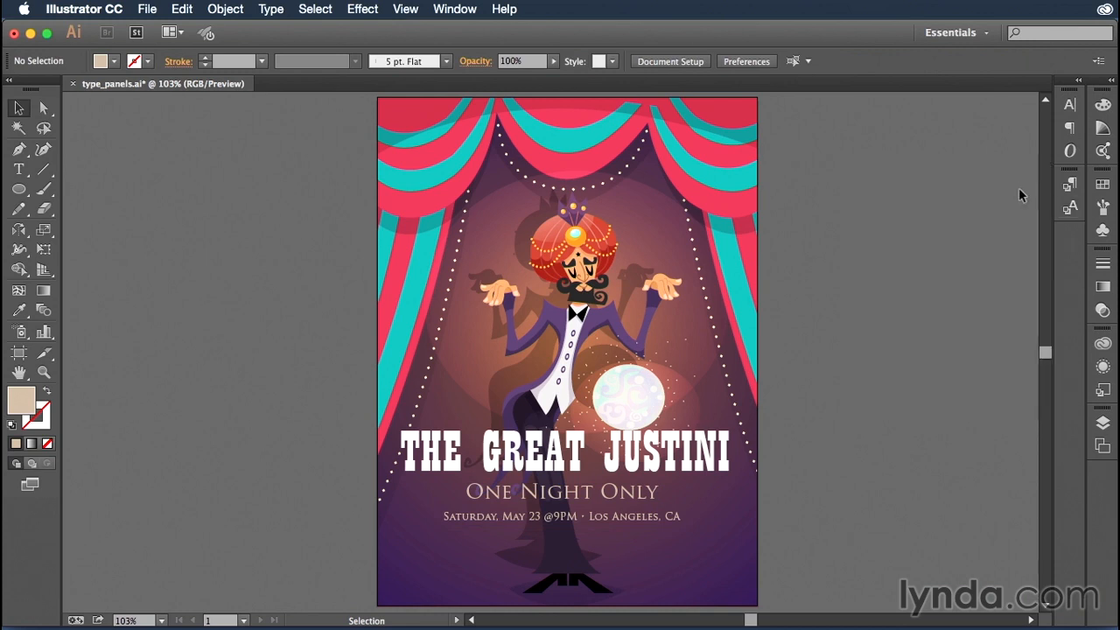